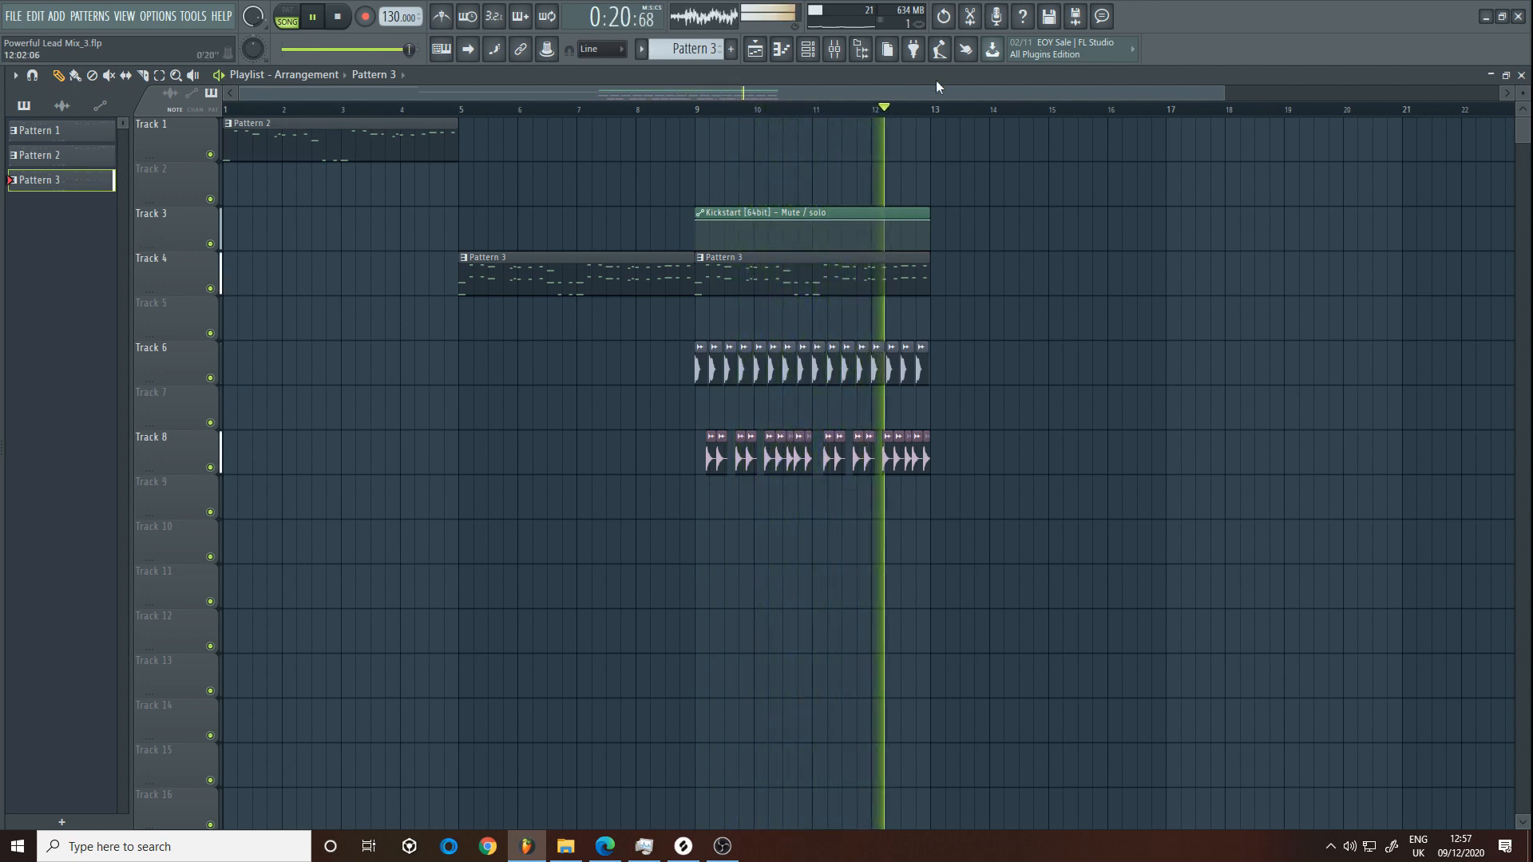
Stop playback, open Pattern 2's notes in the piano roll and check its Sylenth1 #4 channel
key(space)
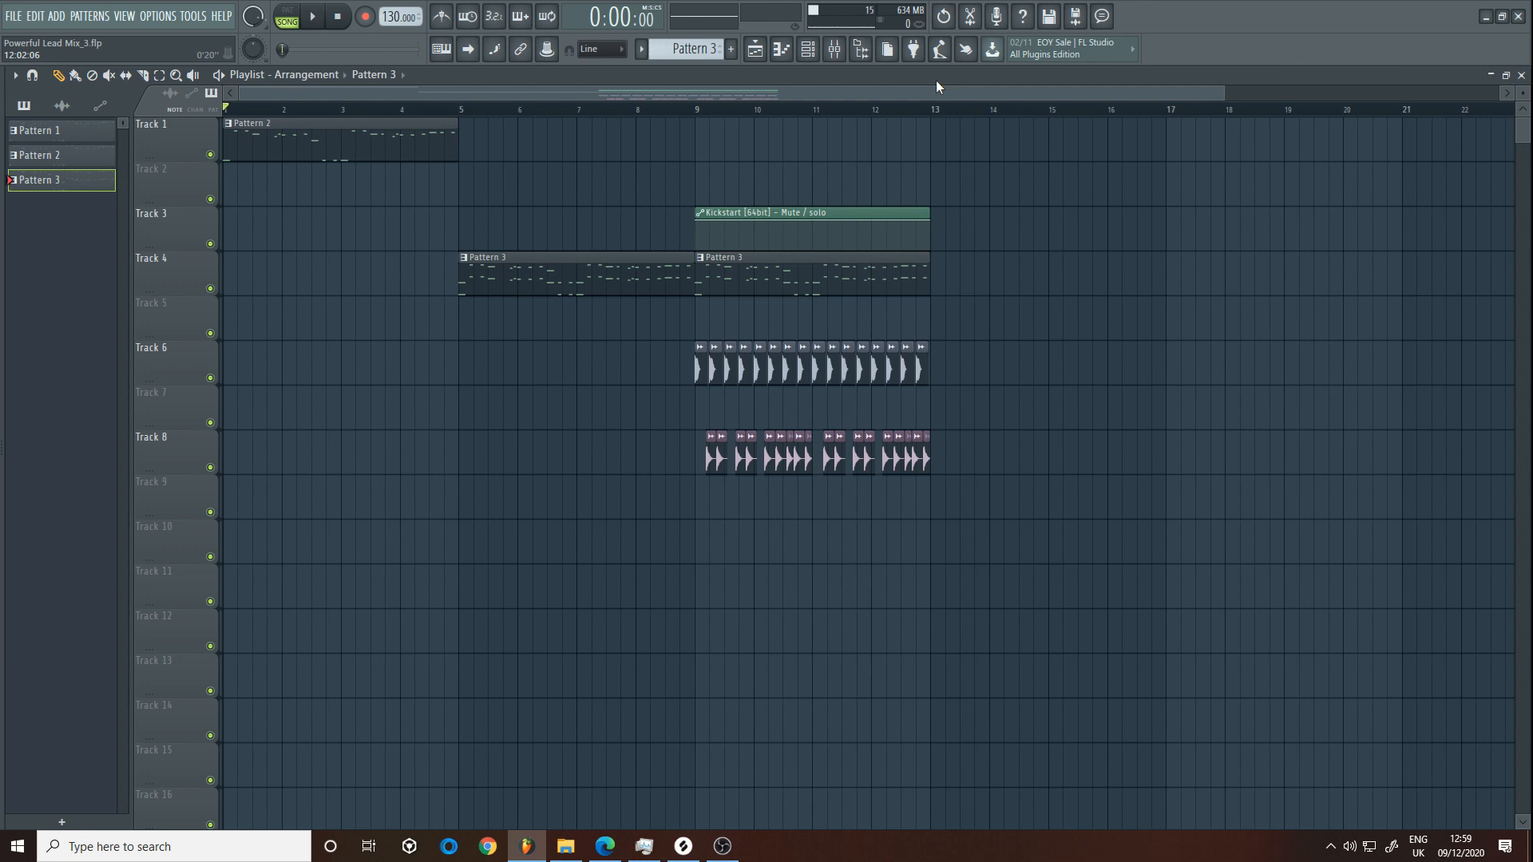
double_click(387, 136)
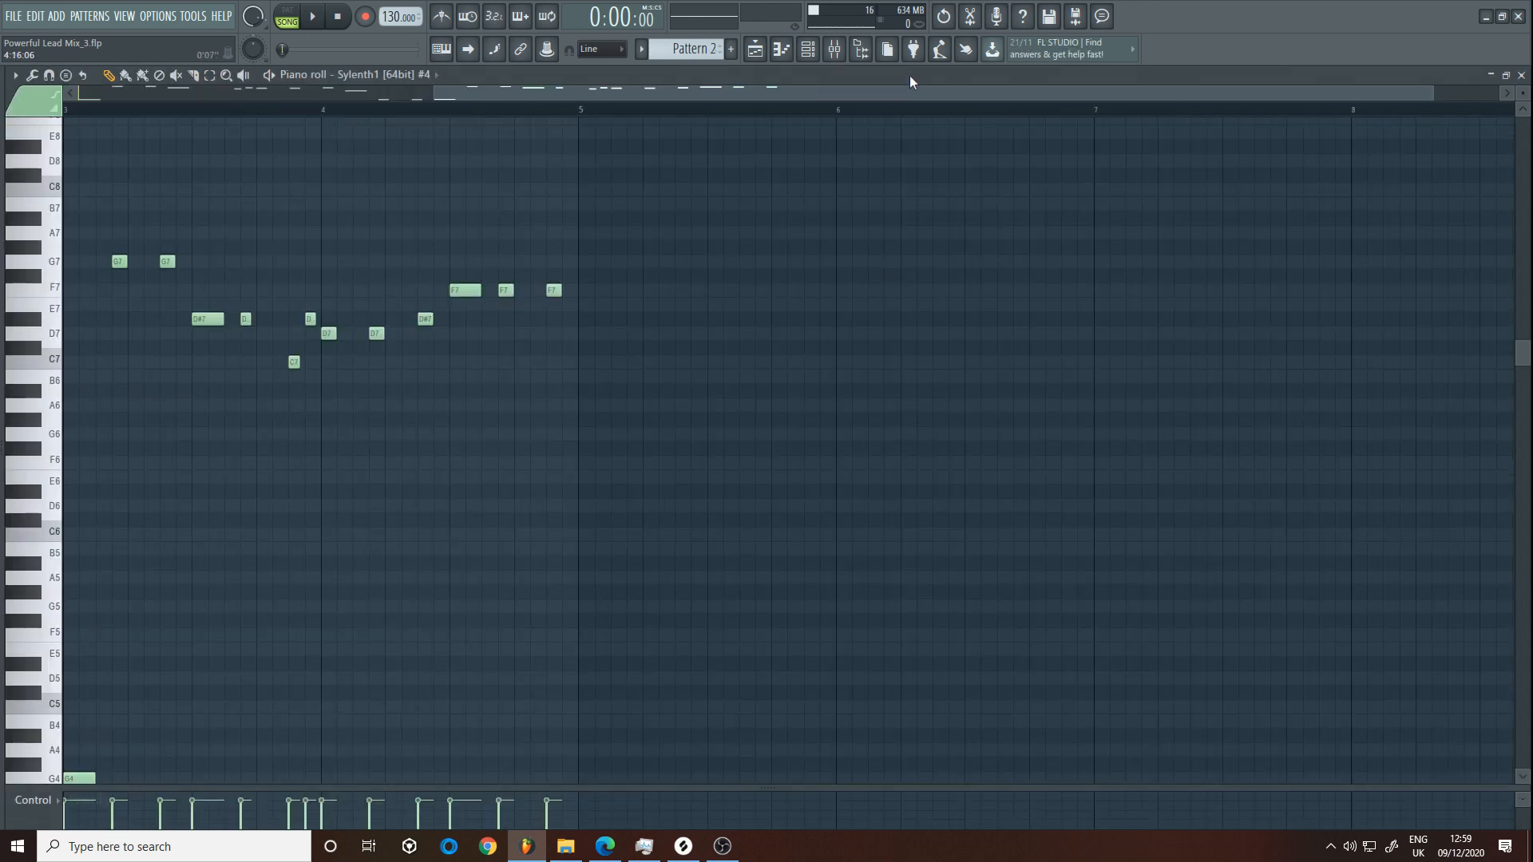
click(808, 49)
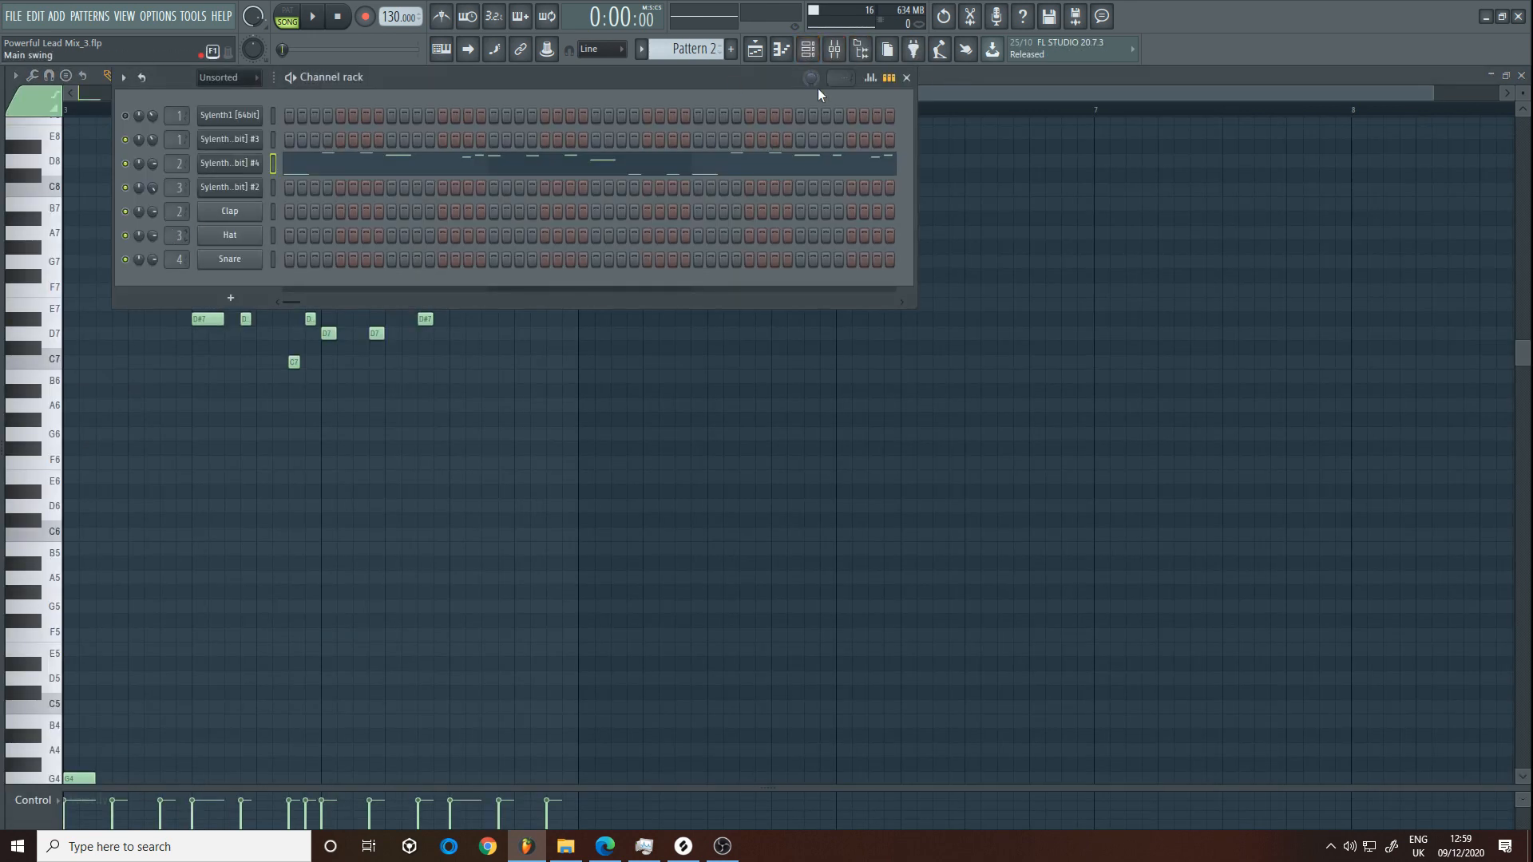
click(239, 161)
click(993, 97)
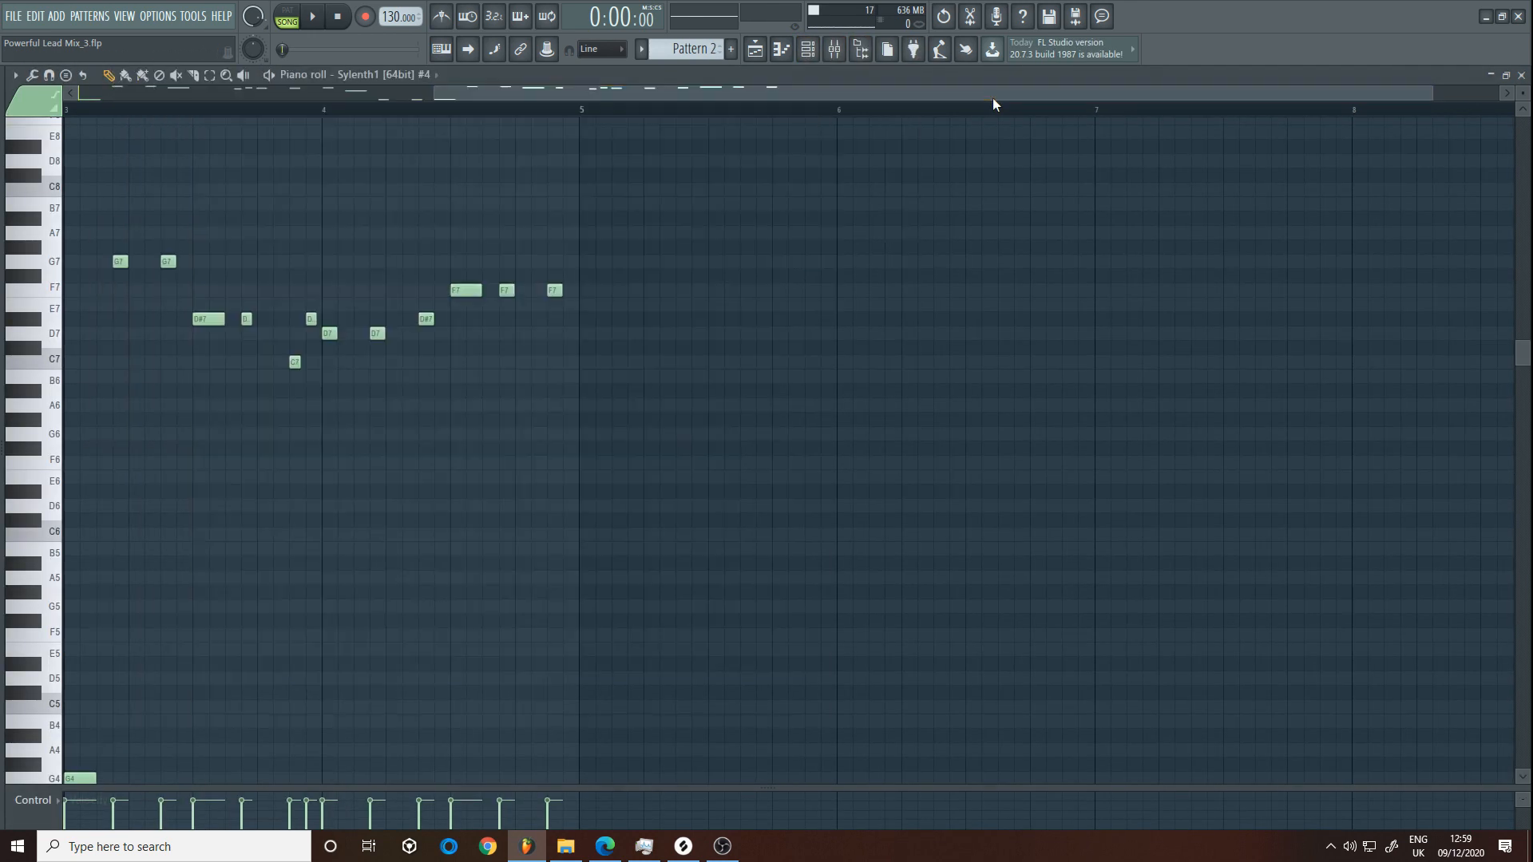
Play Pattern 2's melody in the piano roll, return to the playlist and stop playback
key(space)
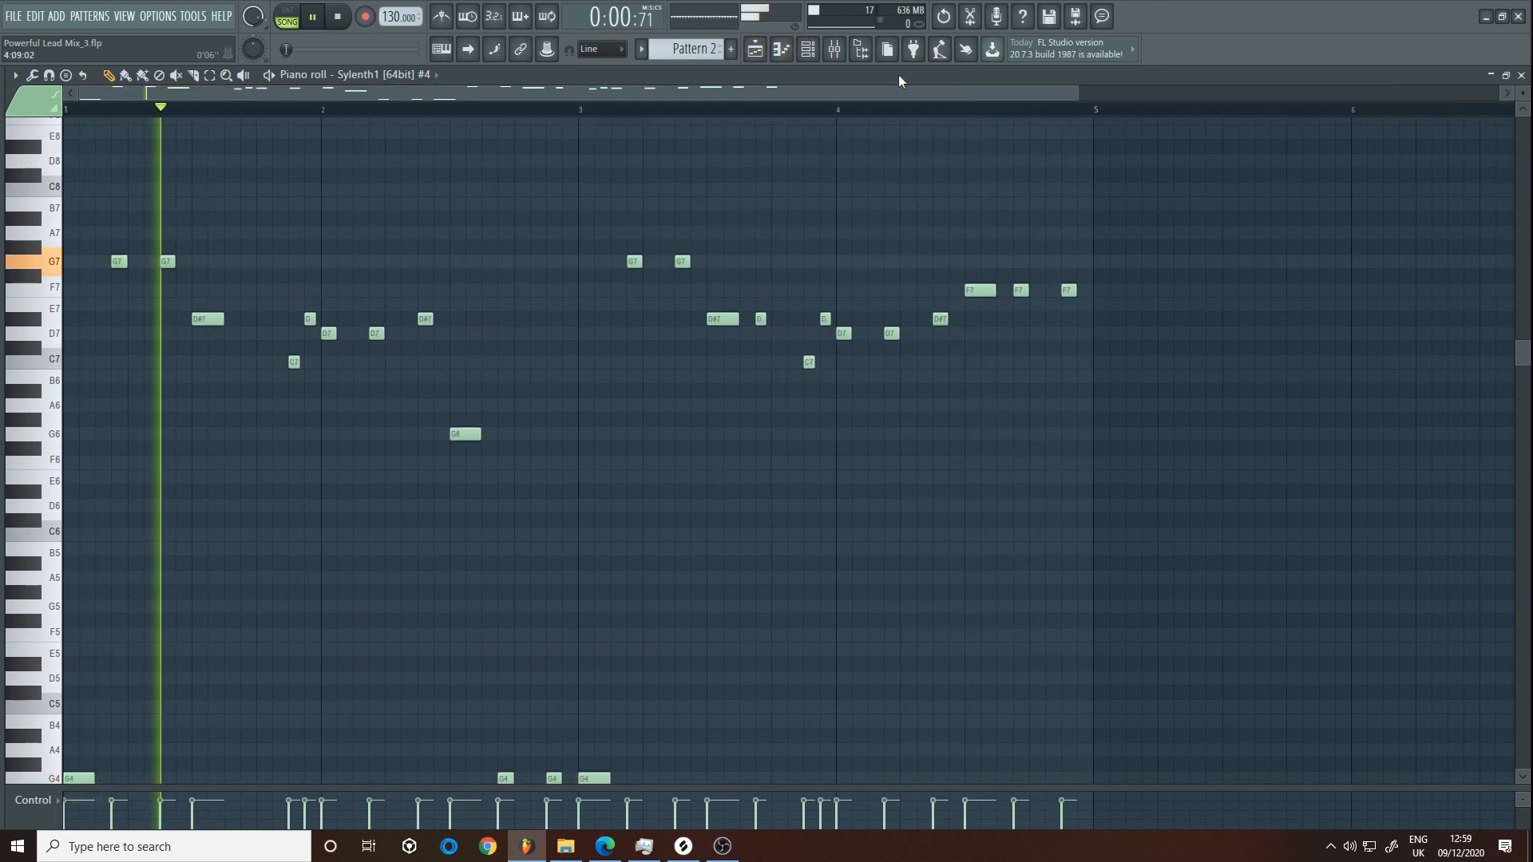
click(808, 49)
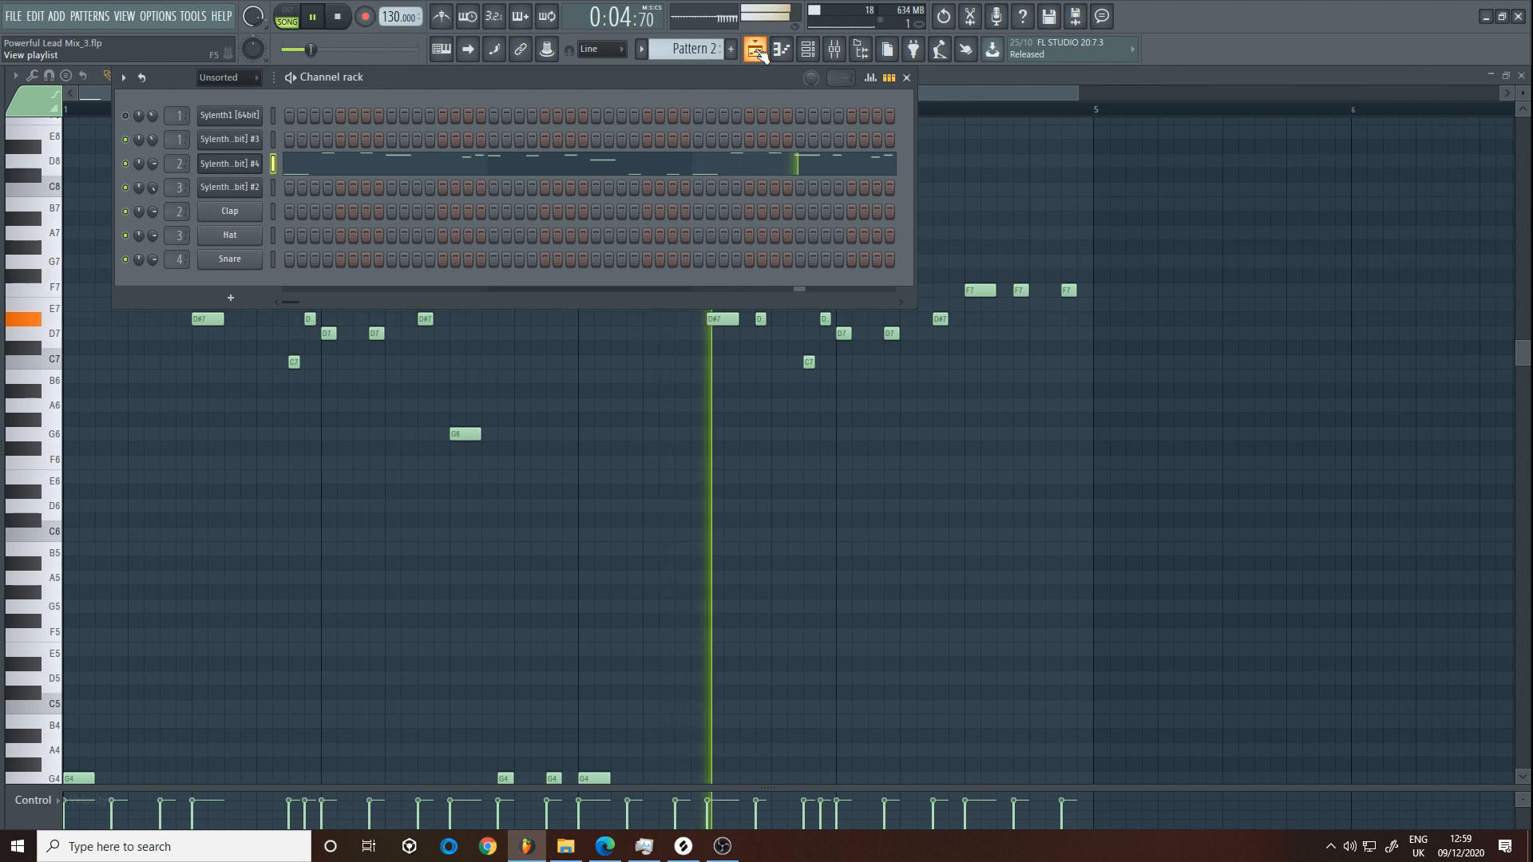
click(756, 51)
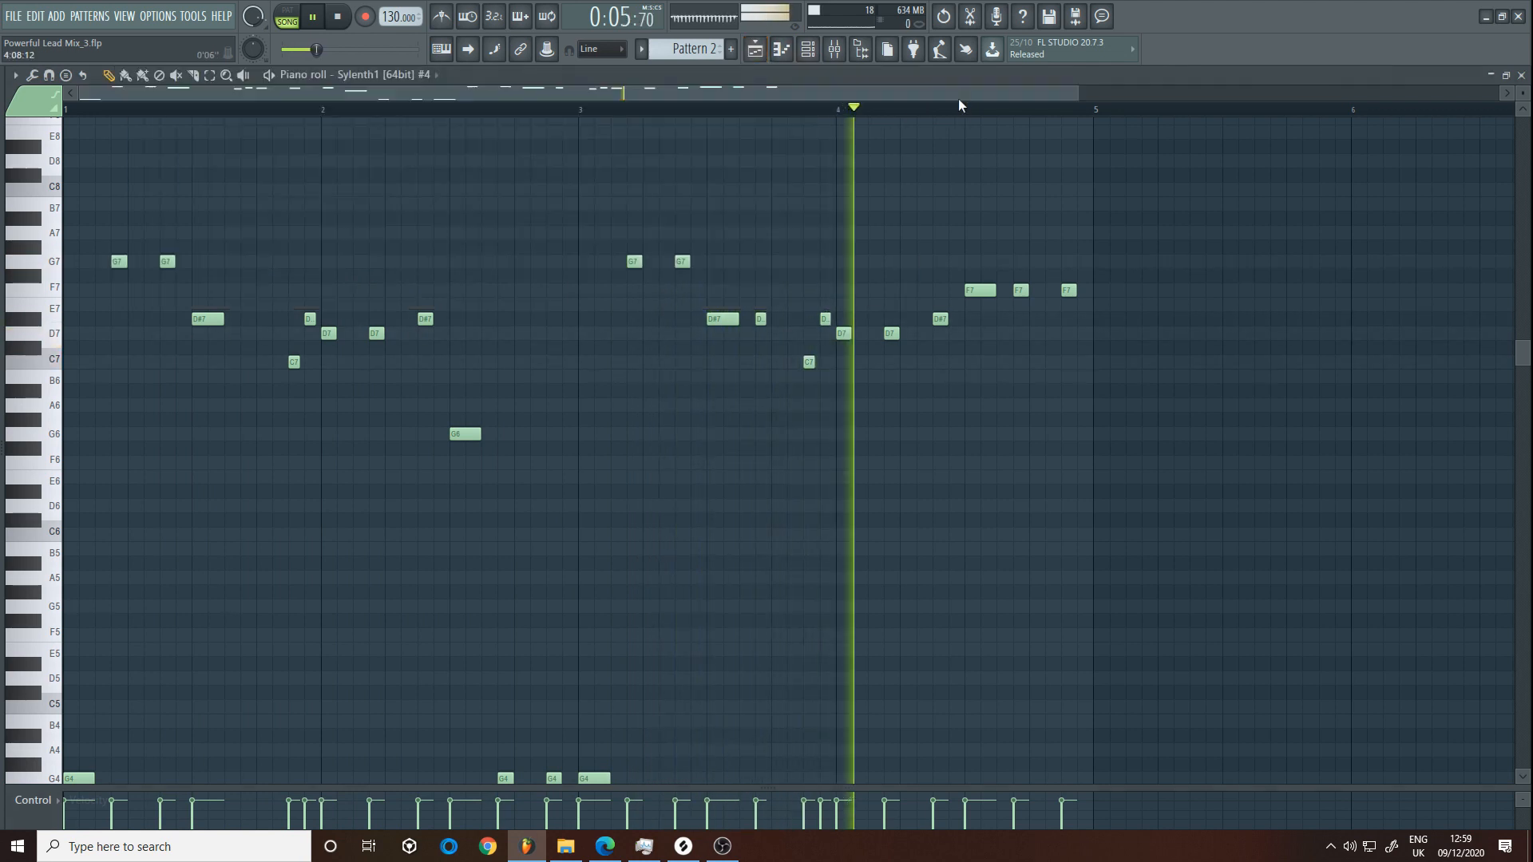
click(754, 50)
key(space)
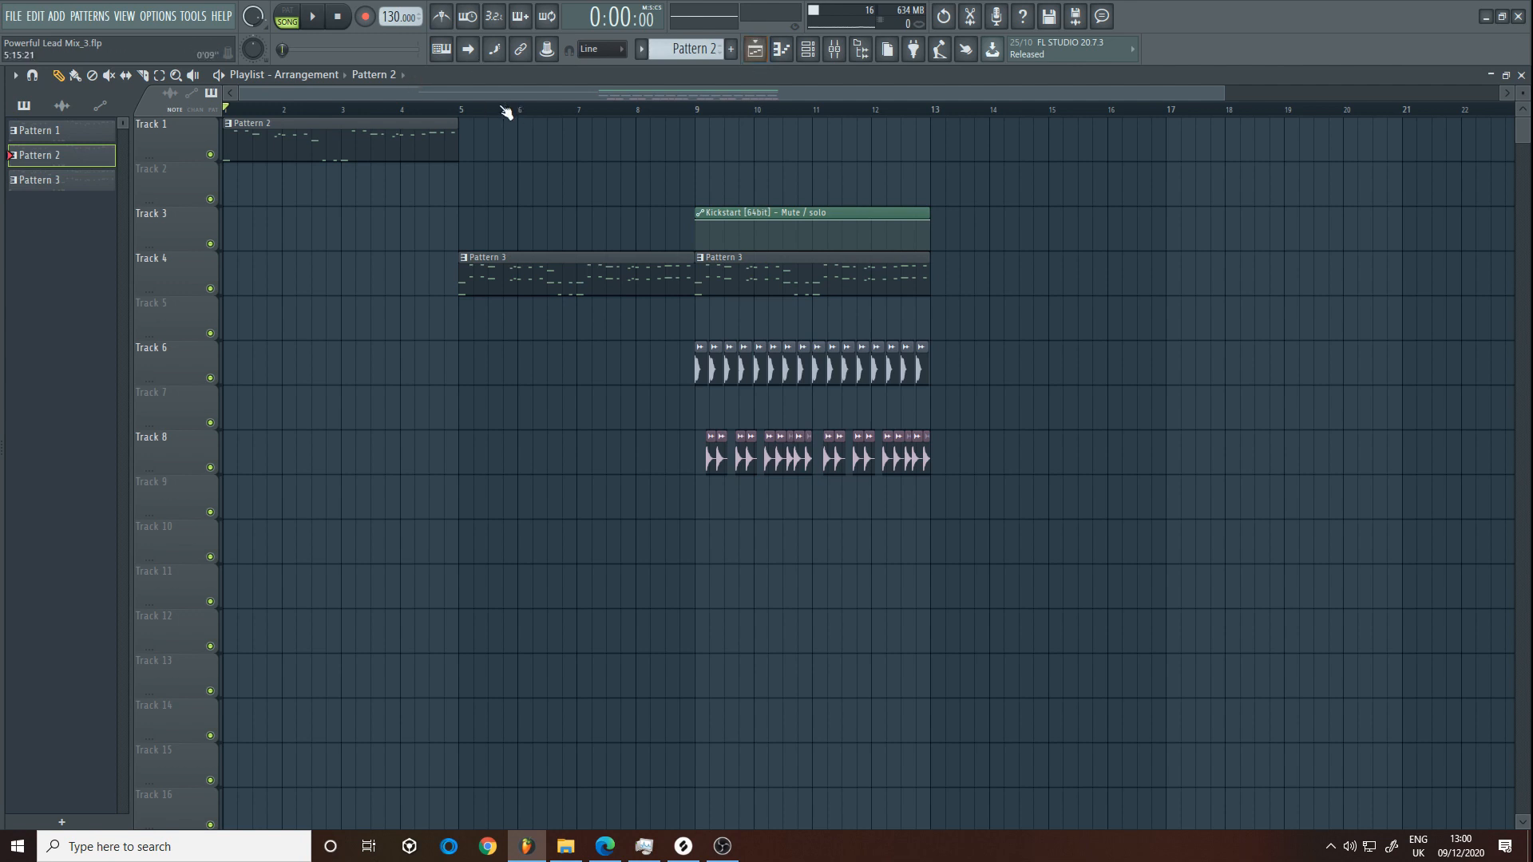
Compare Pattern 3 from bar 5 with Pattern 2 from bar 1 by playing each section in the playlist
click(461, 108)
key(space)
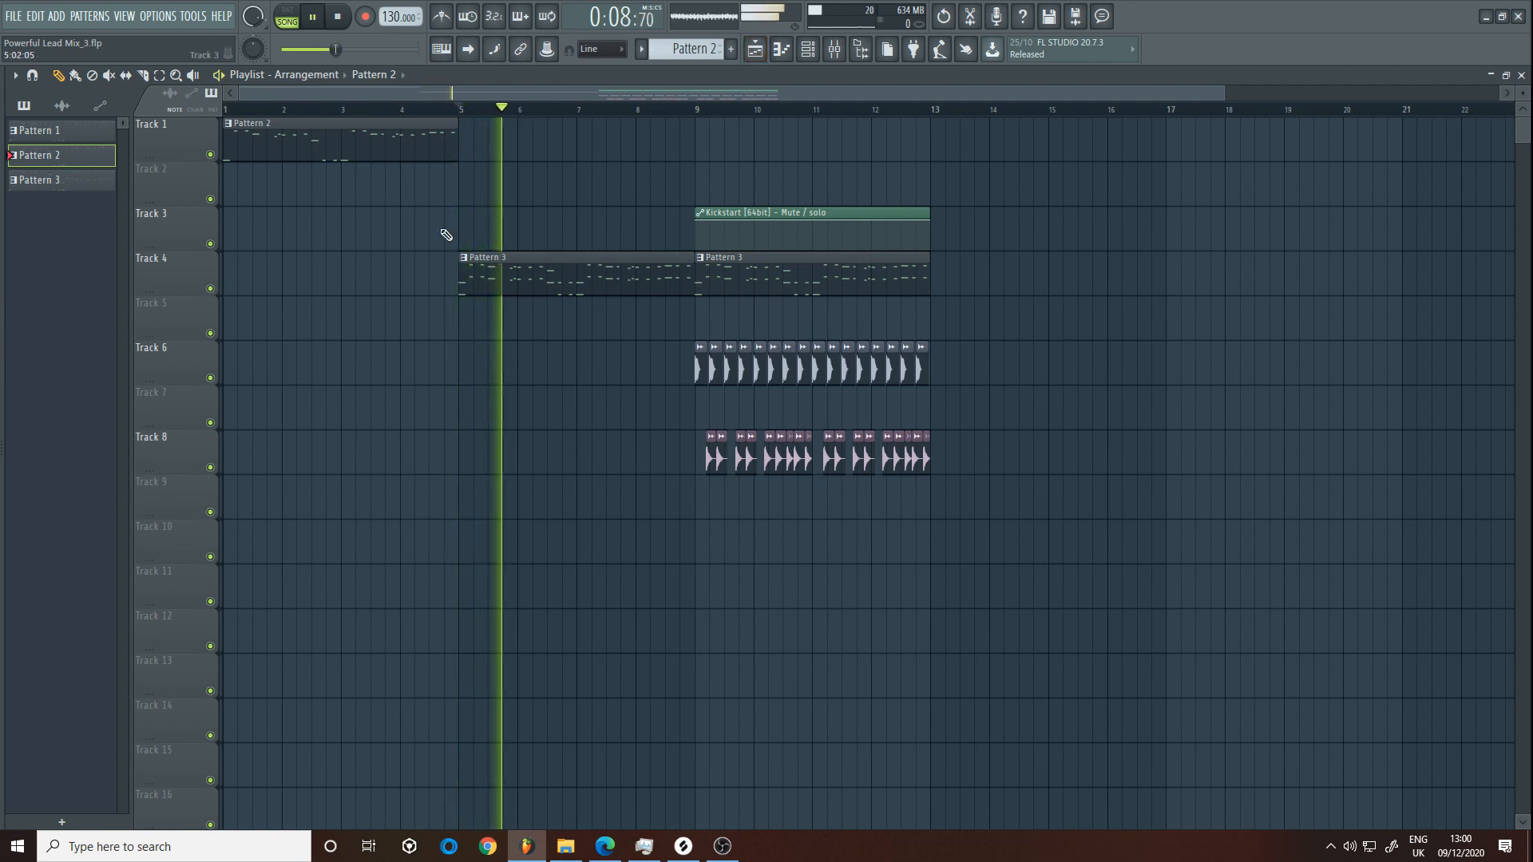
key(space)
click(226, 109)
key(space)
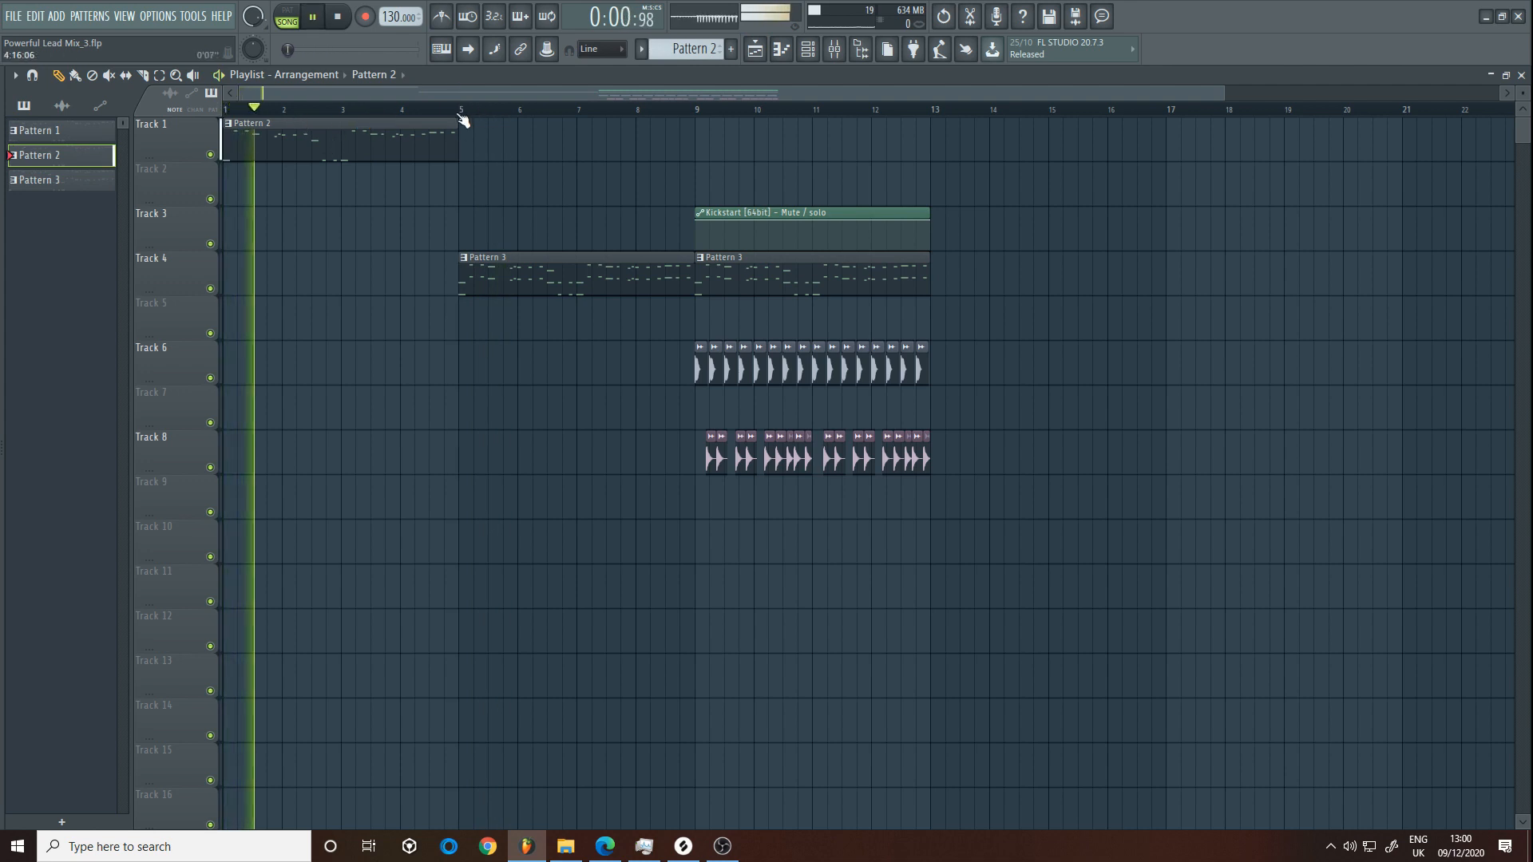
click(463, 110)
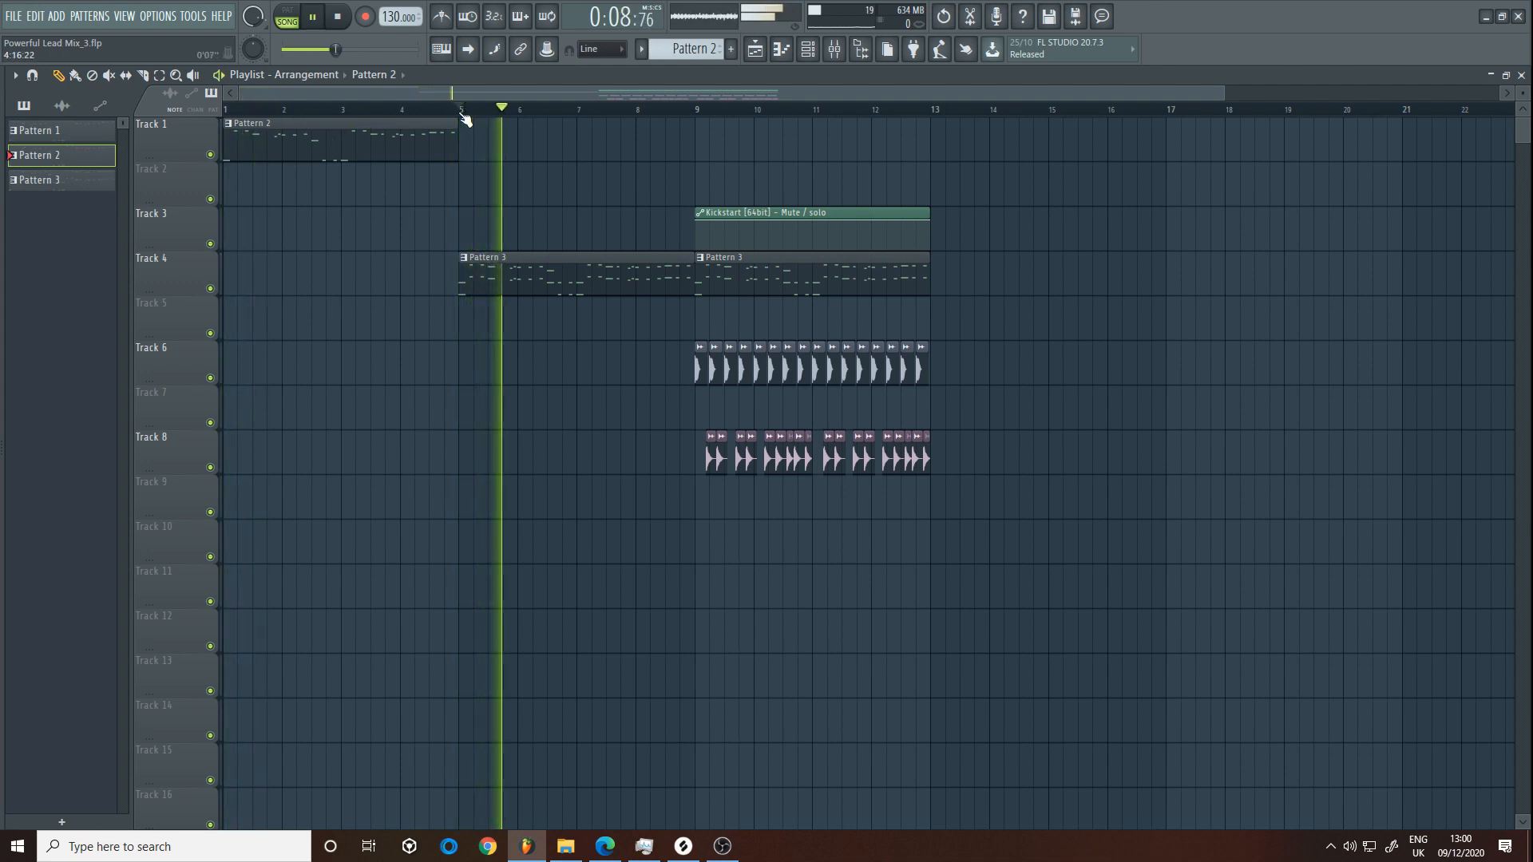
key(space)
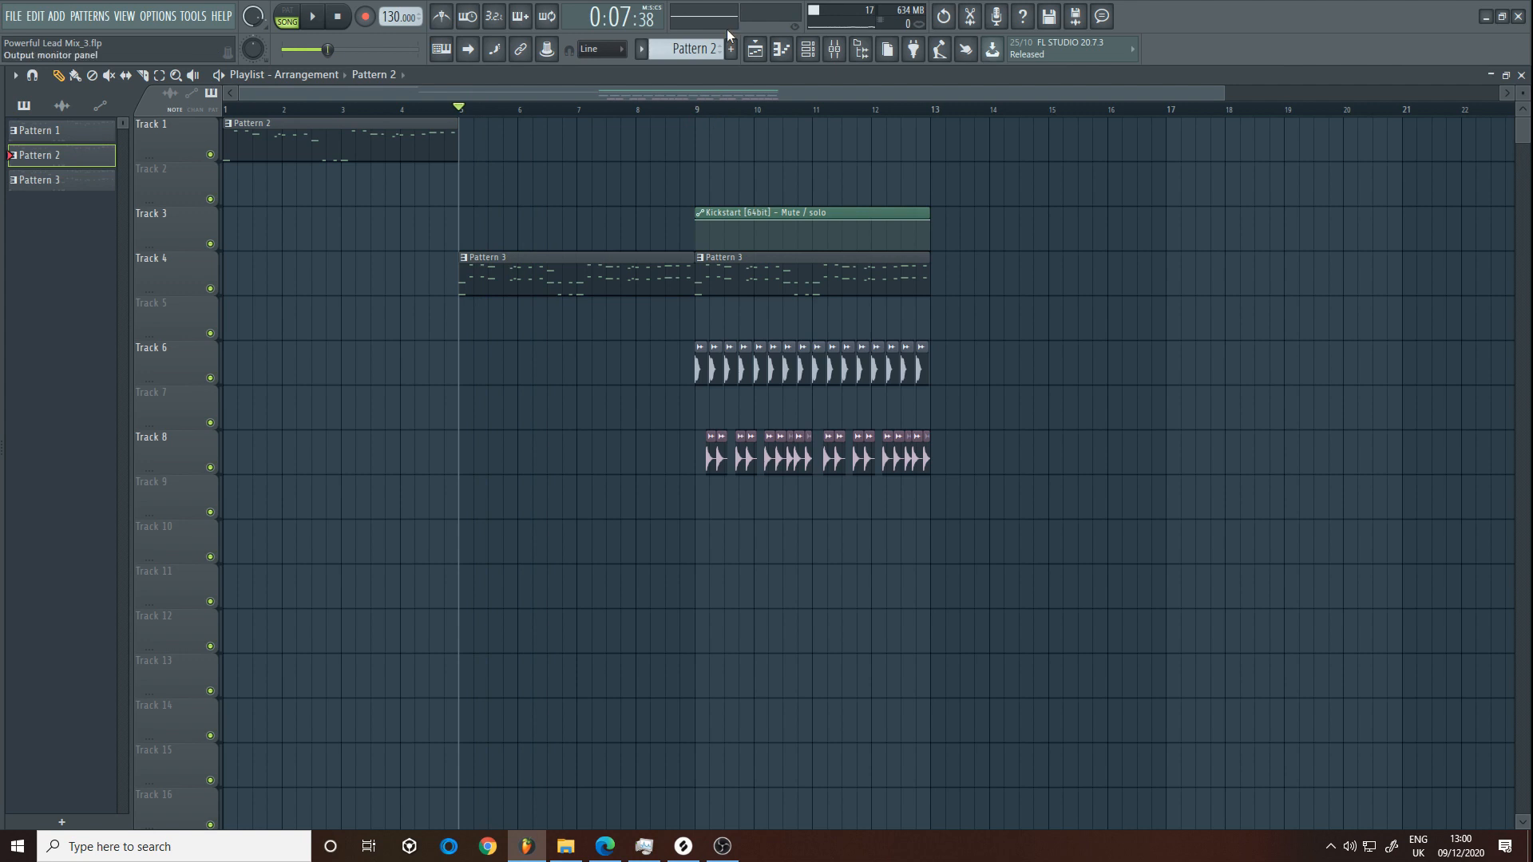
Set the playlist's time selection to span Pattern 3 from bar 5 to bar 9
click(337, 17)
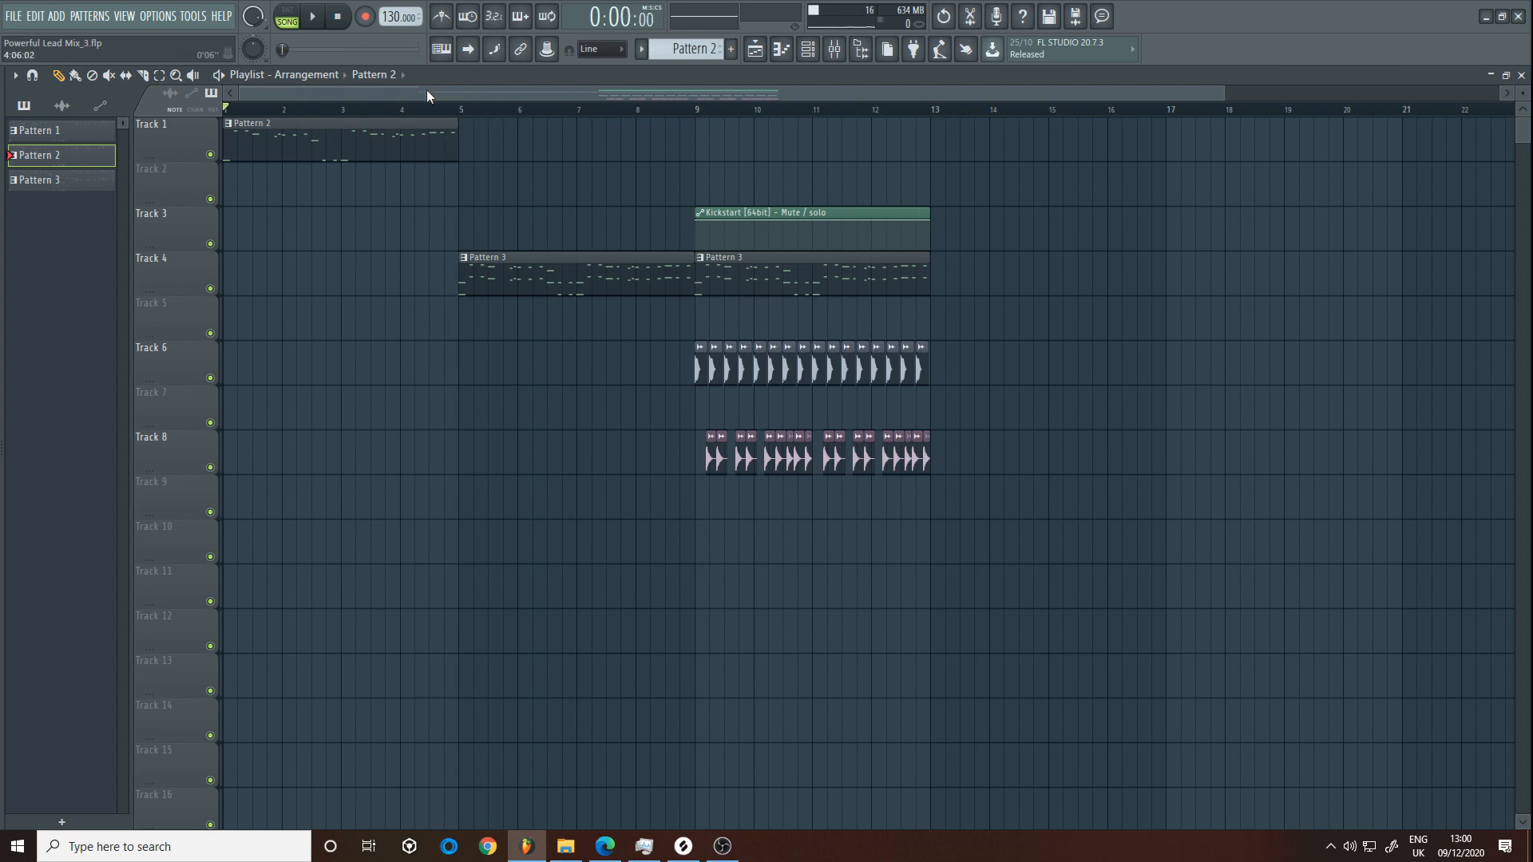
drag(445, 112, 692, 112)
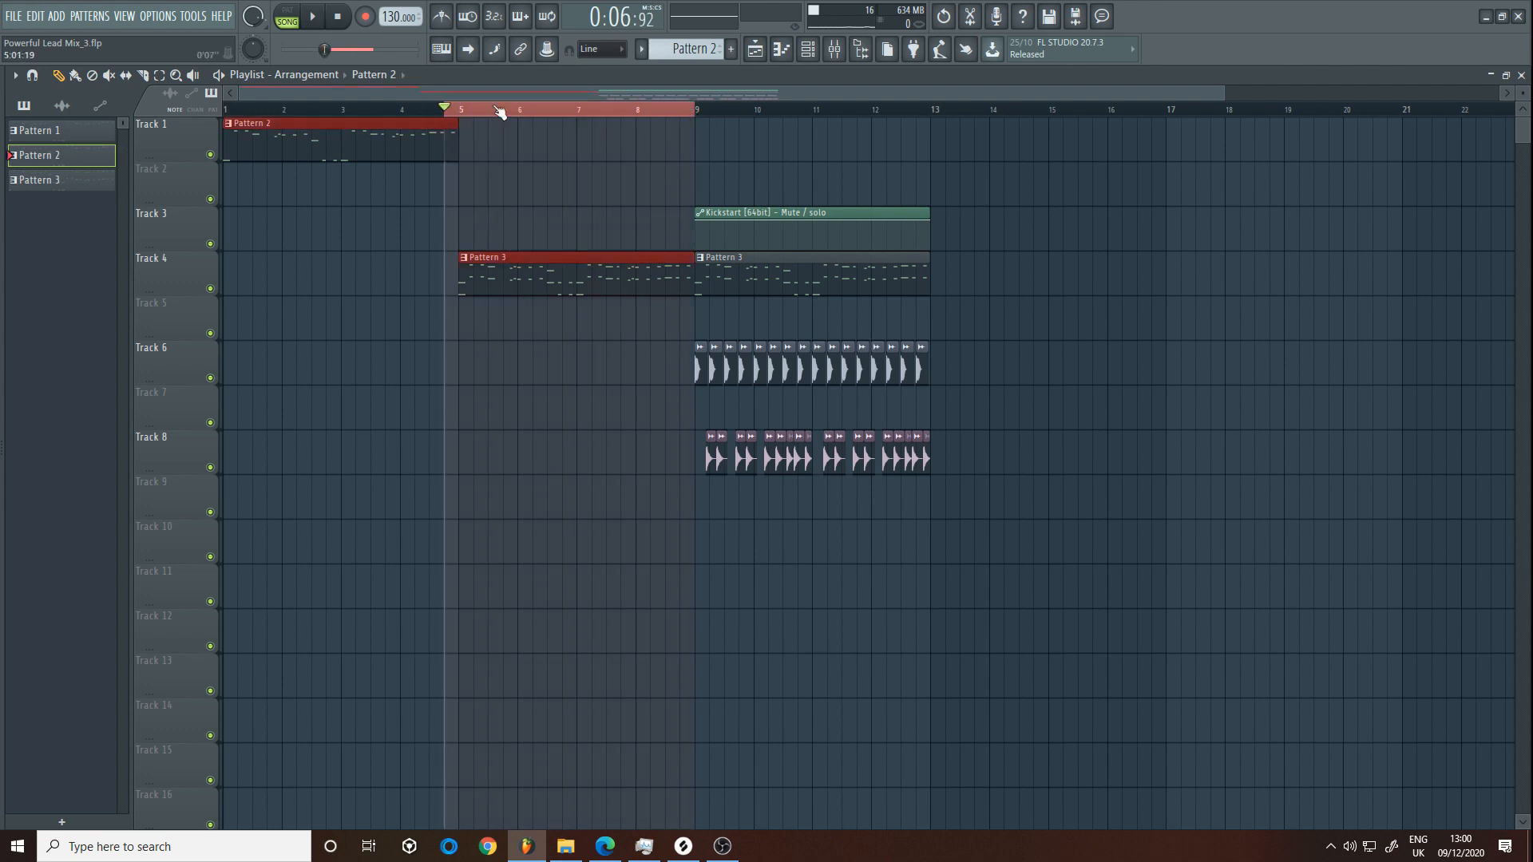
mouse_move(468, 111)
mouse_down()
mouse_move(643, 113)
mouse_move(472, 133)
mouse_up()
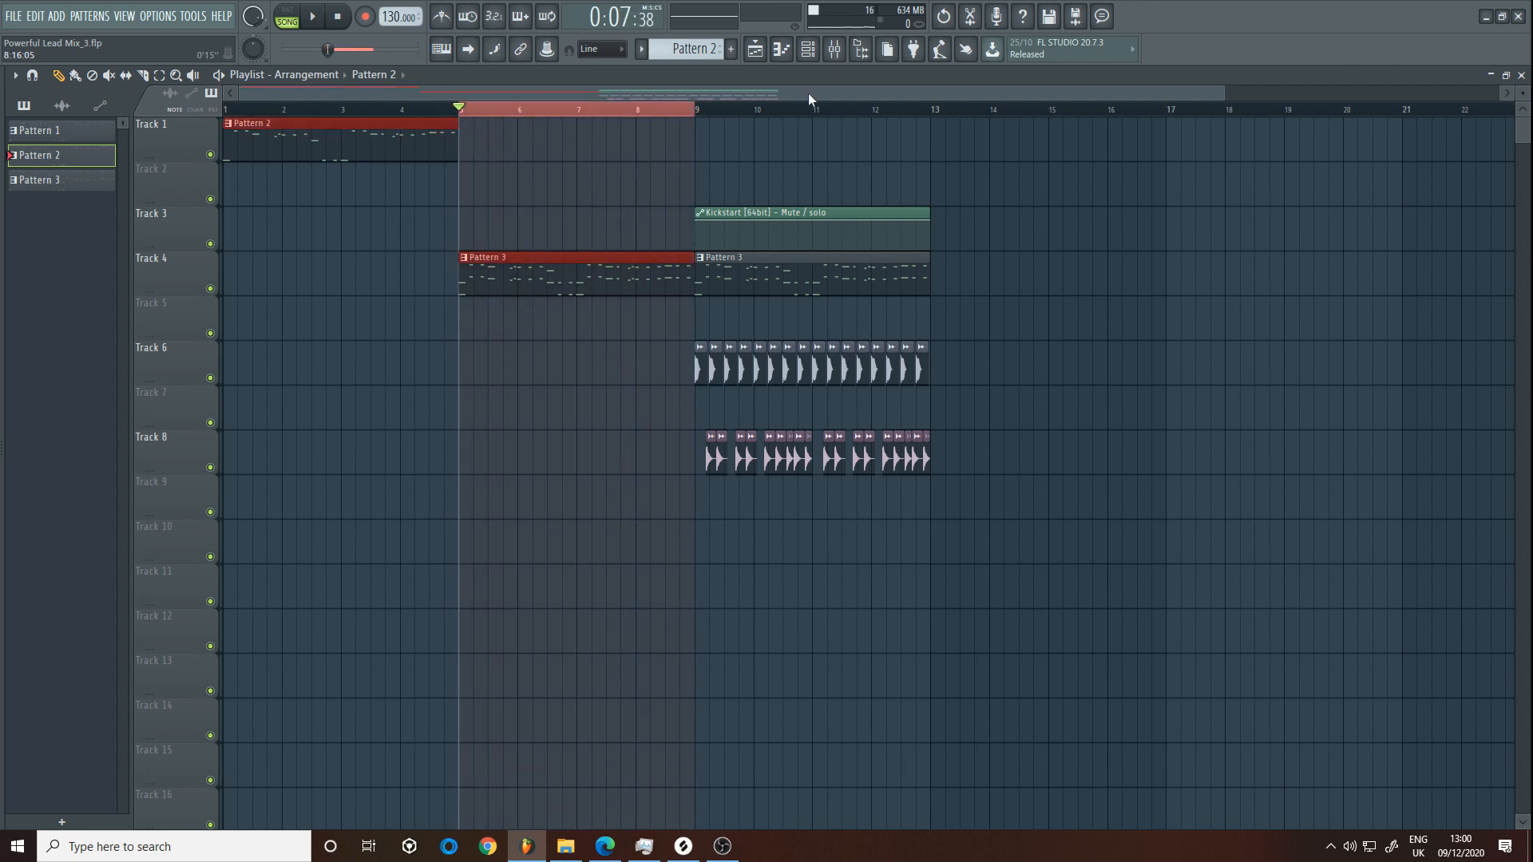
Open Pattern 3 in the piano roll and show the mixer with Insert 1's effect chain
click(835, 48)
click(249, 167)
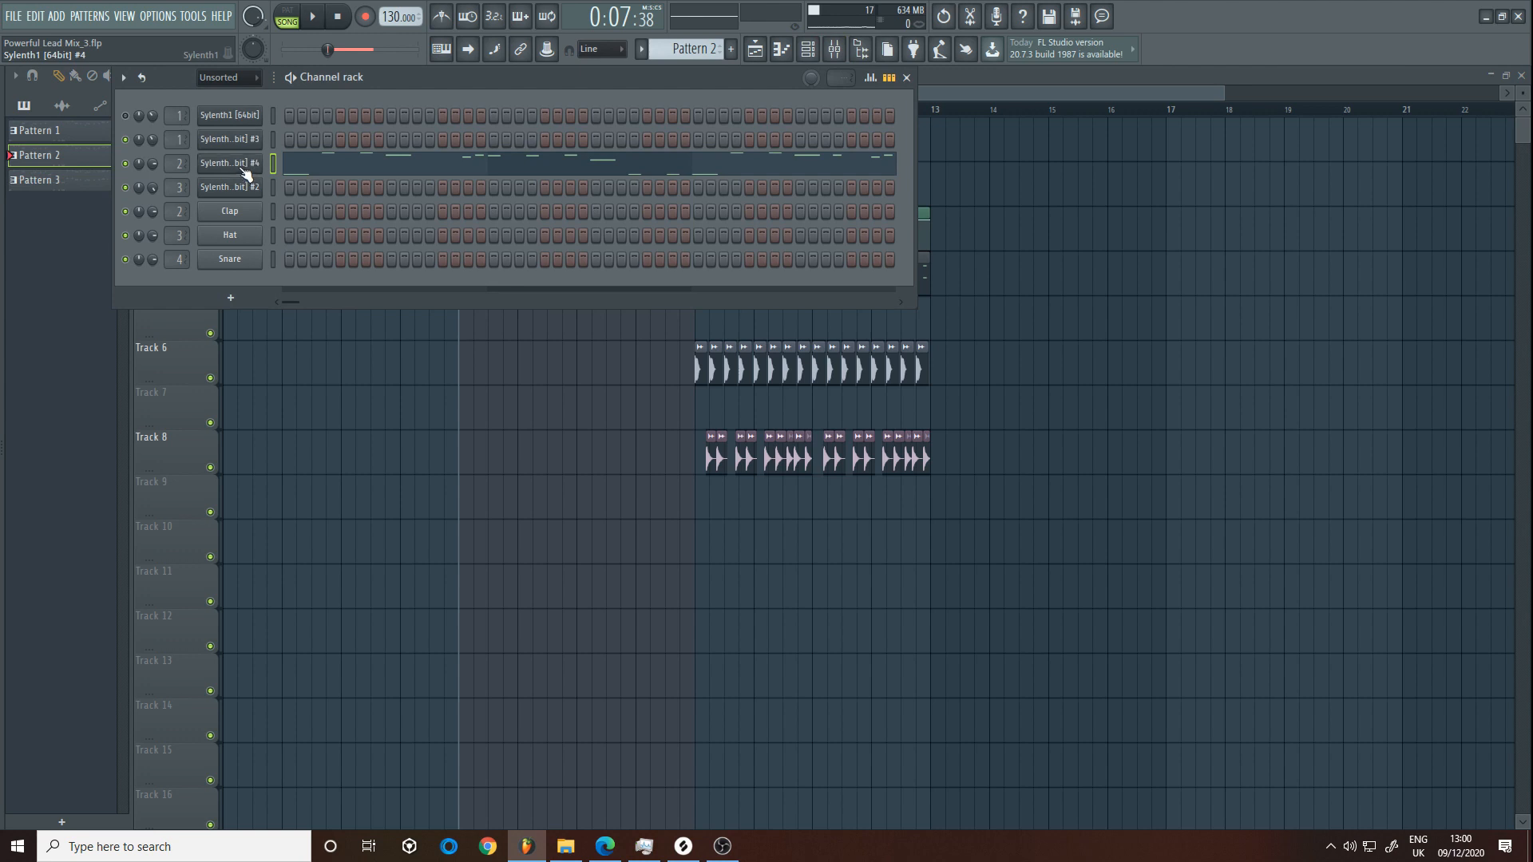
key(F9)
click(108, 333)
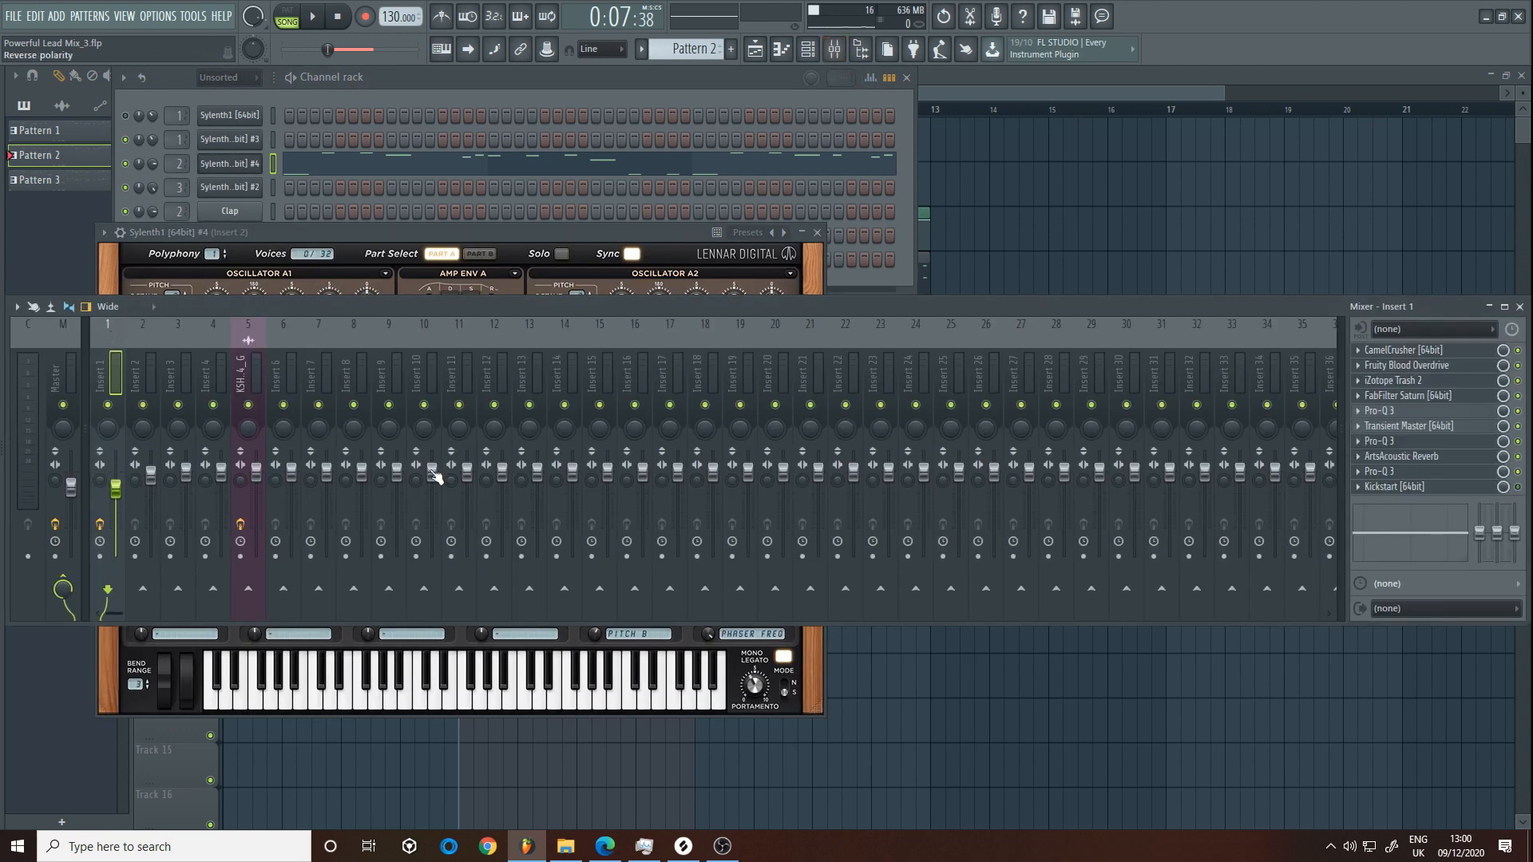
click(974, 95)
double_click(575, 266)
click(840, 53)
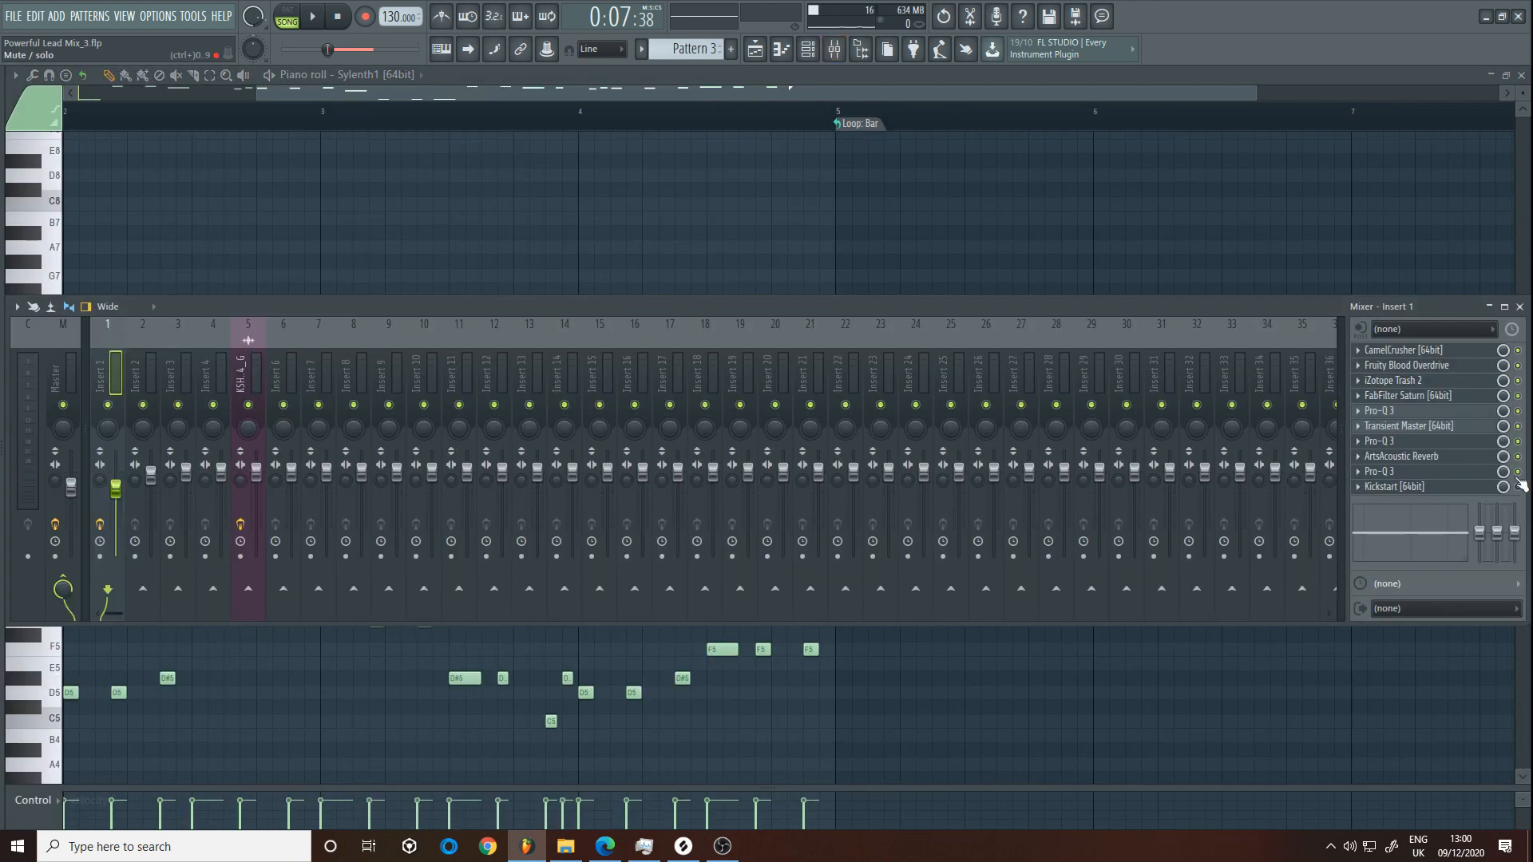
Bypass every effect on Insert 1, from CamelCrusher to Kickstart, and play the dry lead
click(1517, 486)
click(1517, 471)
click(1517, 456)
click(1518, 441)
click(1518, 410)
click(1518, 395)
click(1517, 379)
click(1517, 350)
click(1517, 426)
key(space)
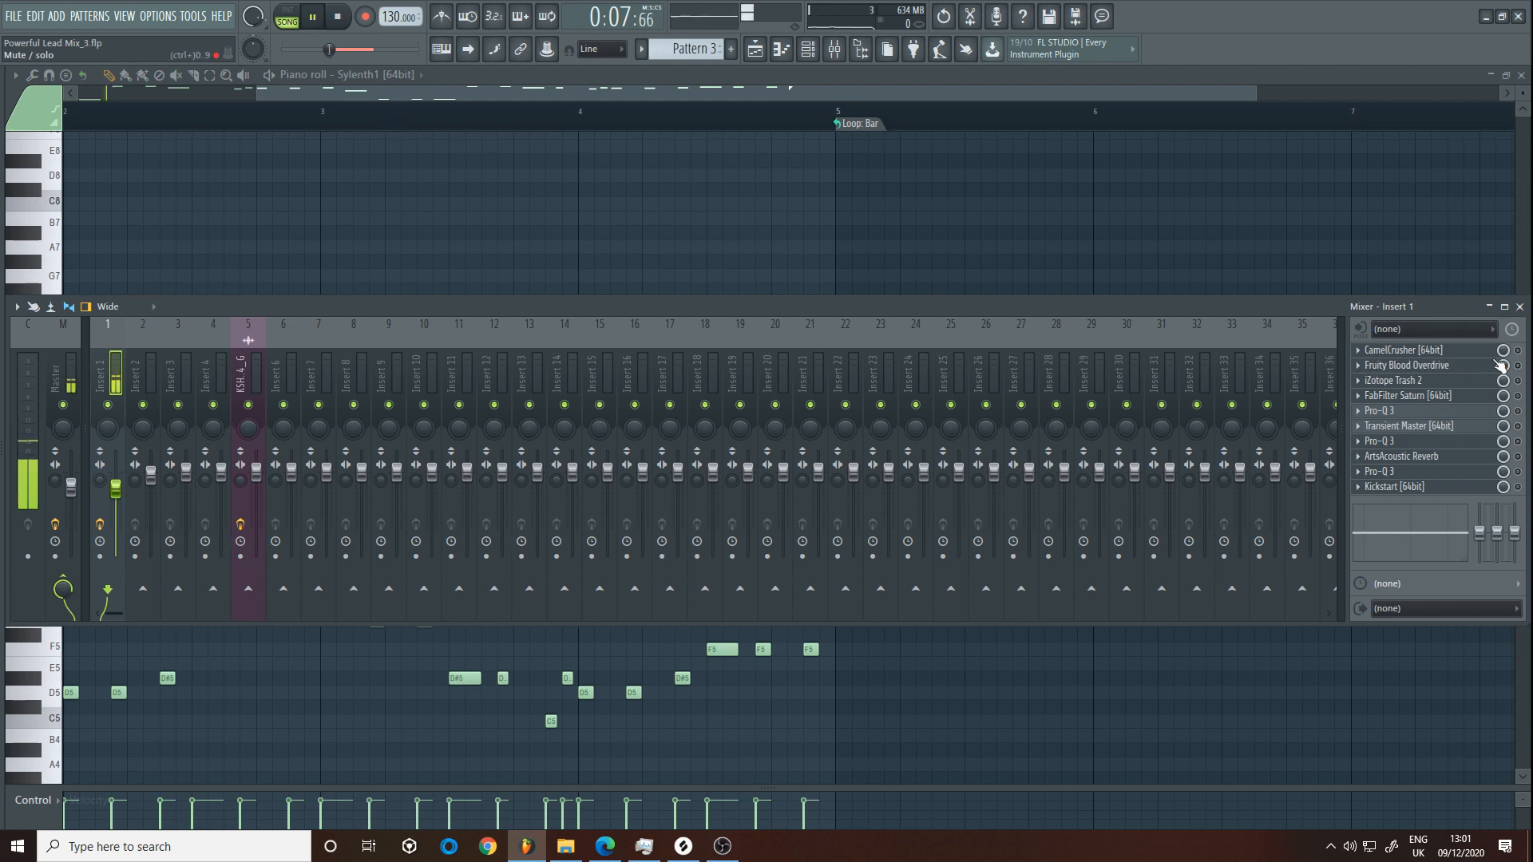
key(space)
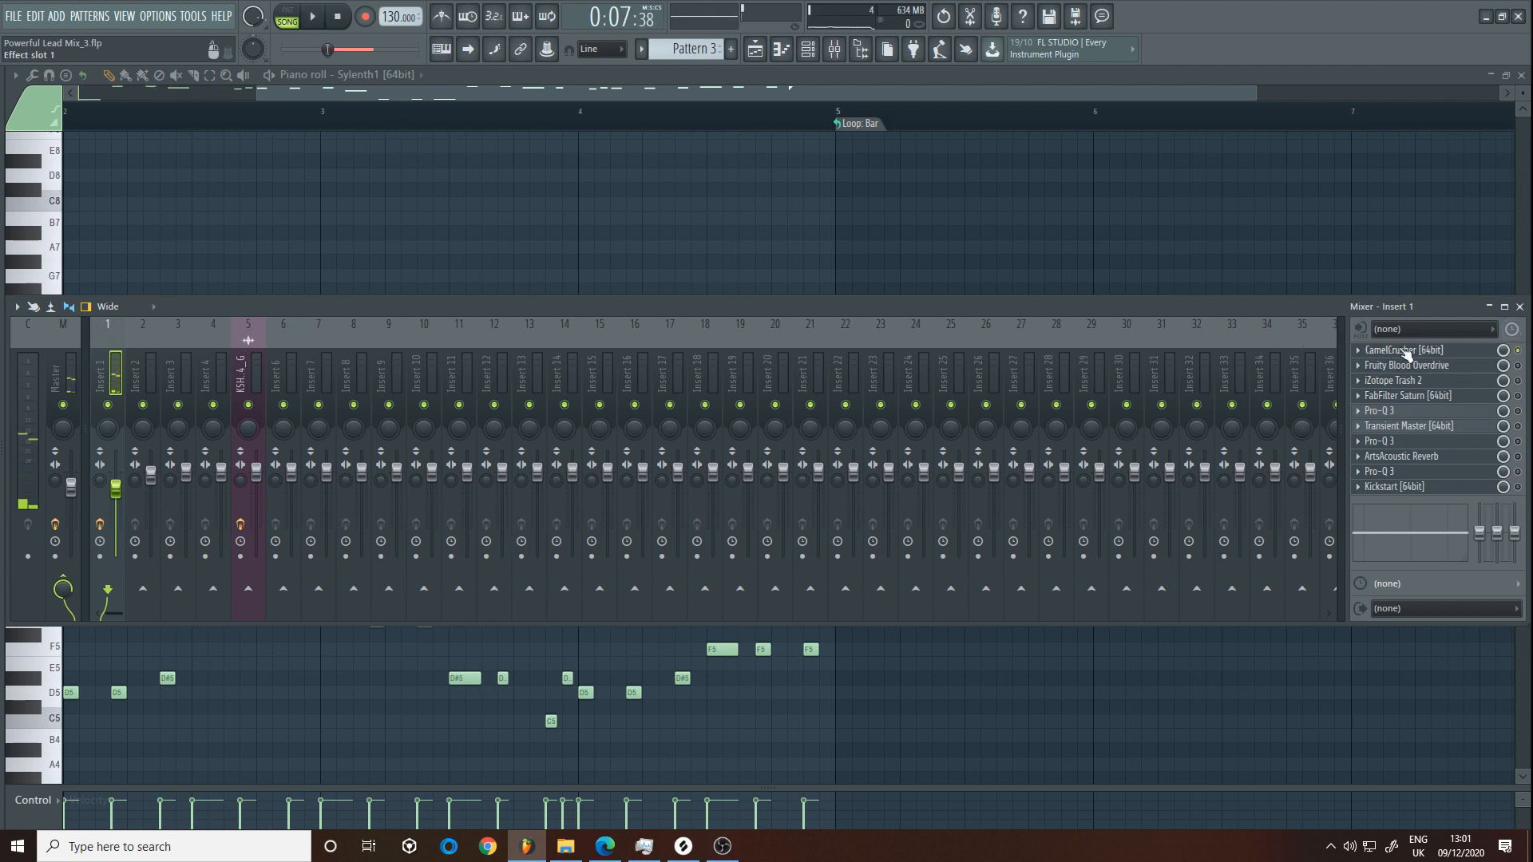
Compare the lead with and without CamelCrusher on Insert 1, leaving the effect enabled and its settings open
click(1406, 351)
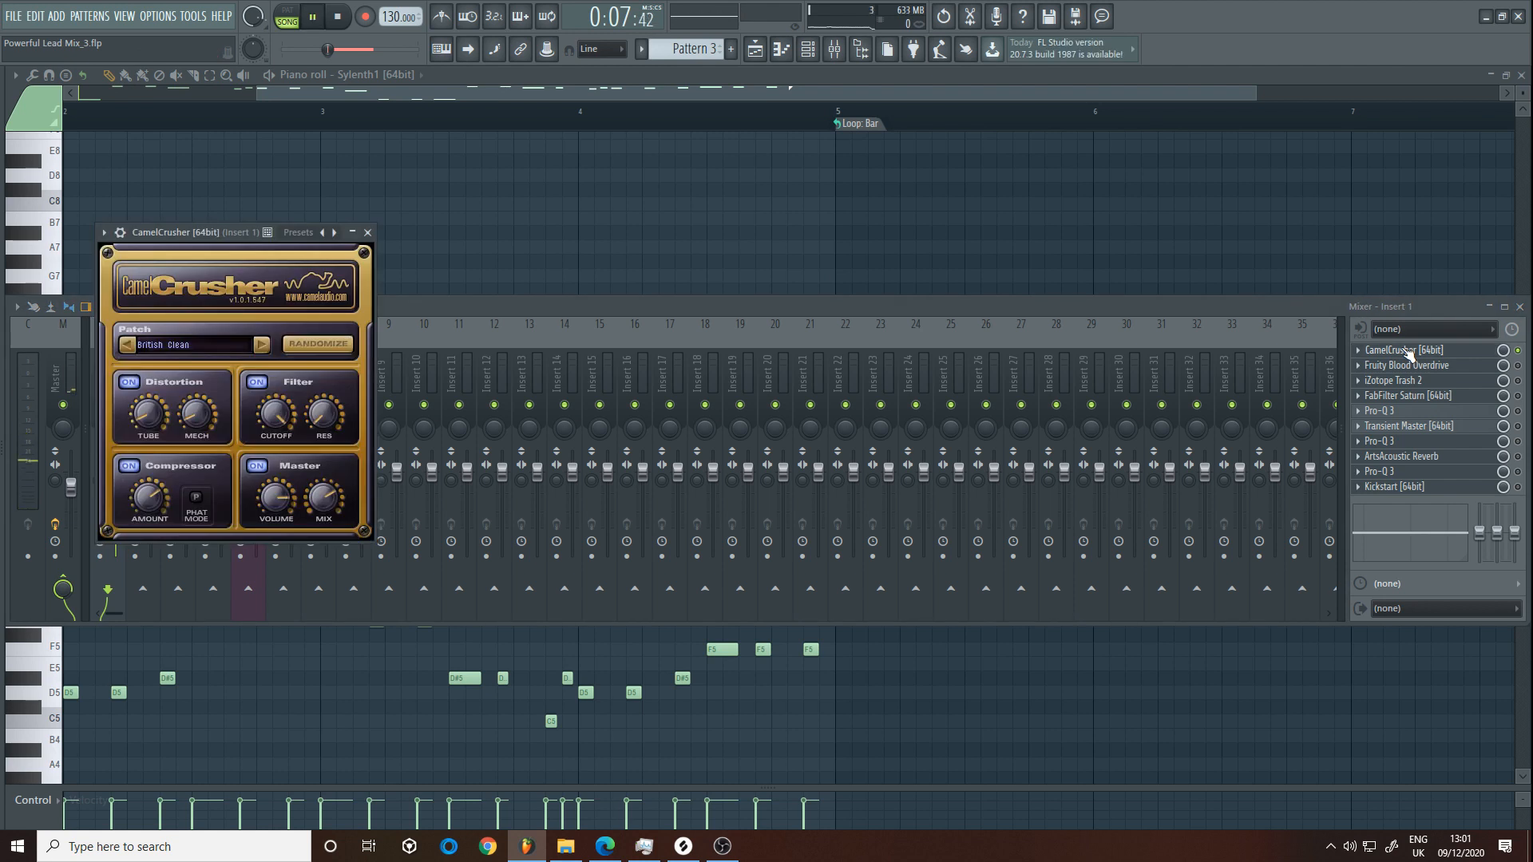
key(space)
click(1425, 351)
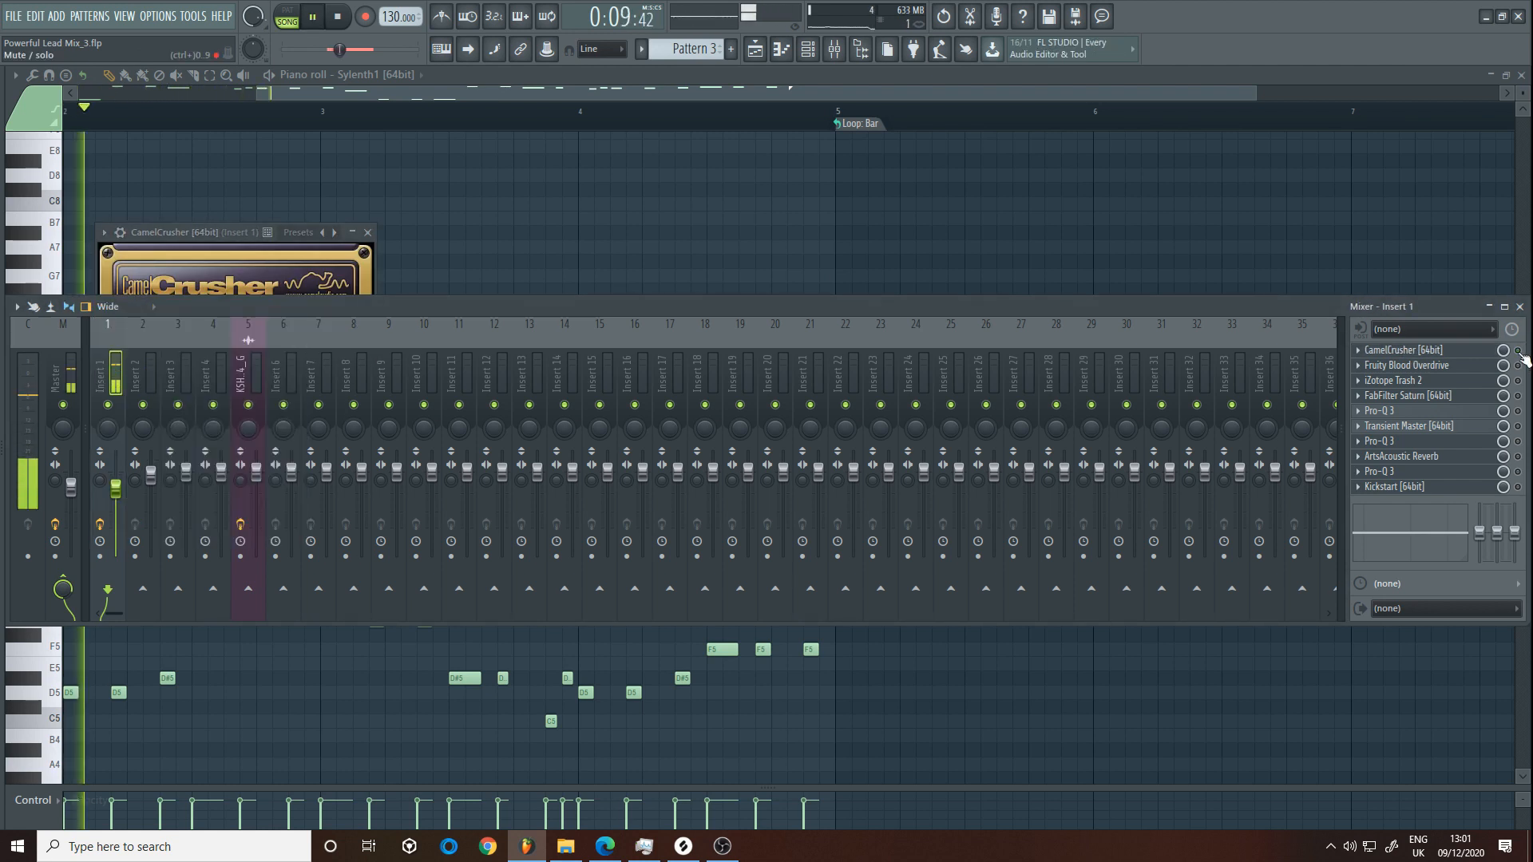
key(space)
click(1425, 351)
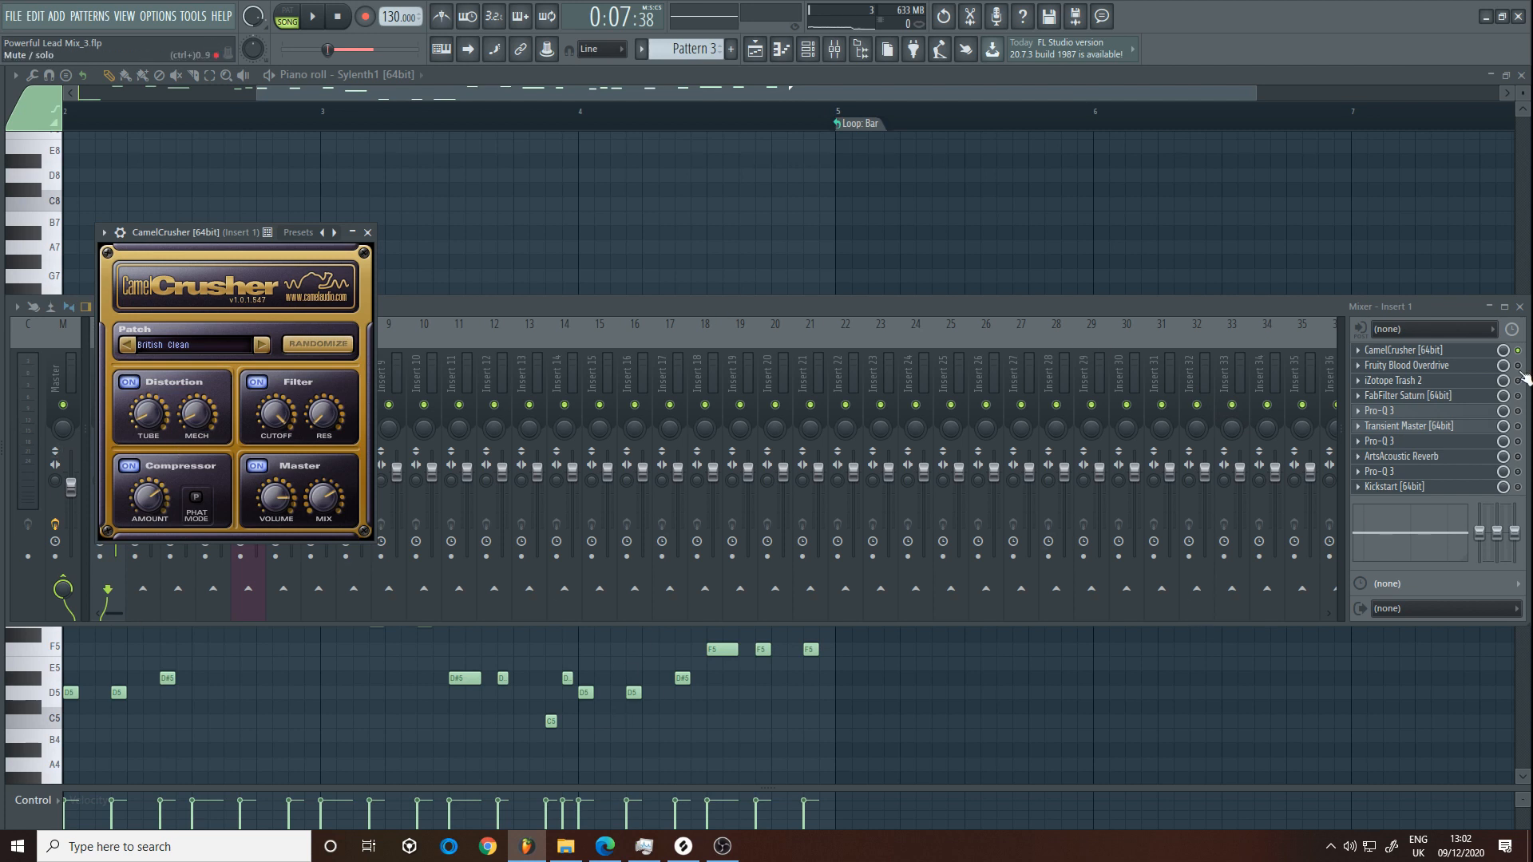
Enable Fruity Blood Overdrive on Insert 1 during playback, and open its settings after stopping
key(space)
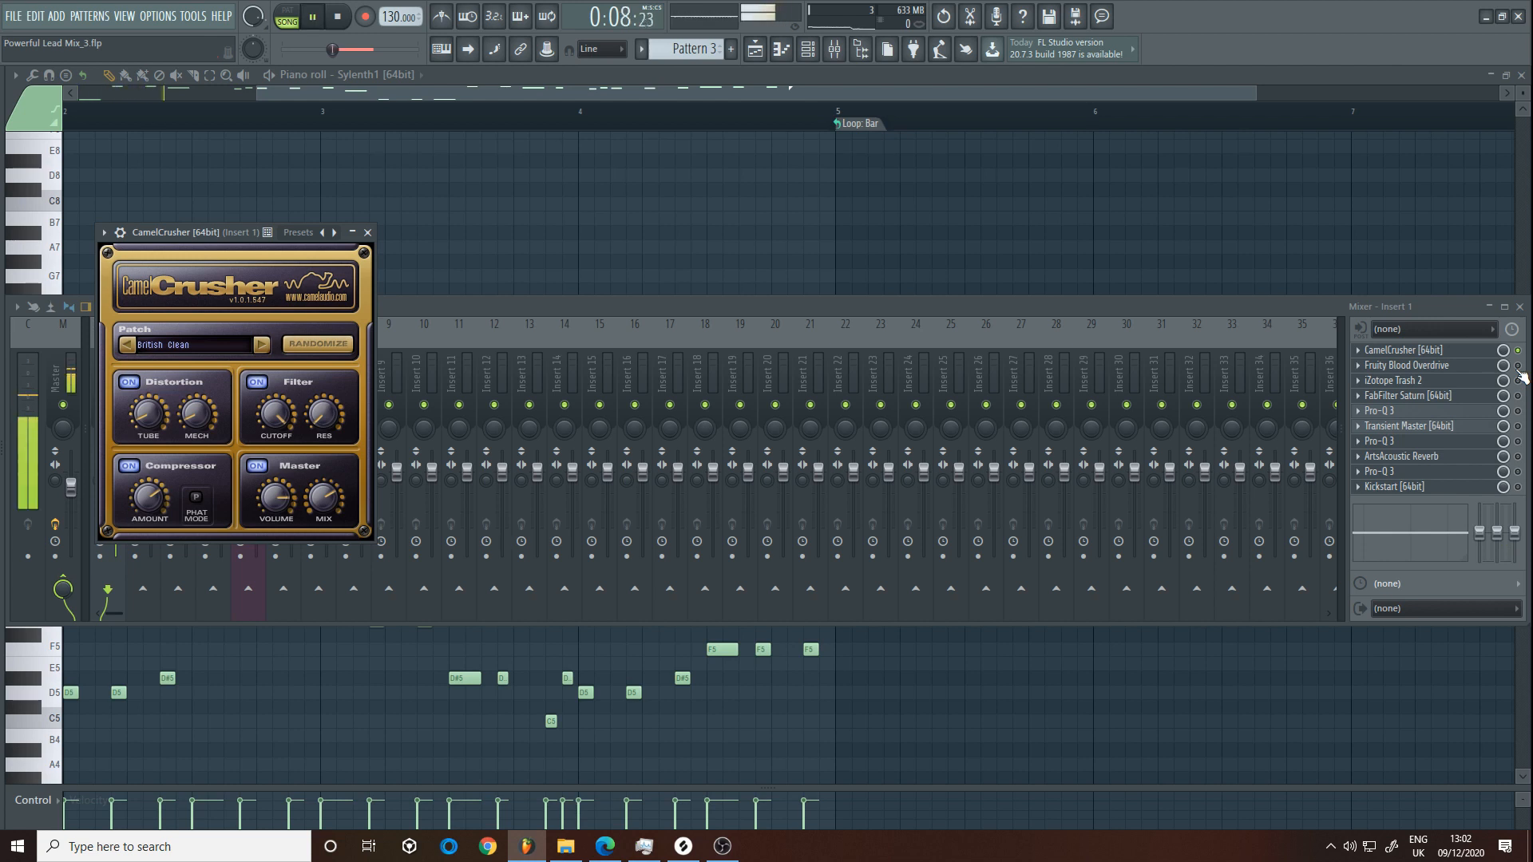
click(1521, 376)
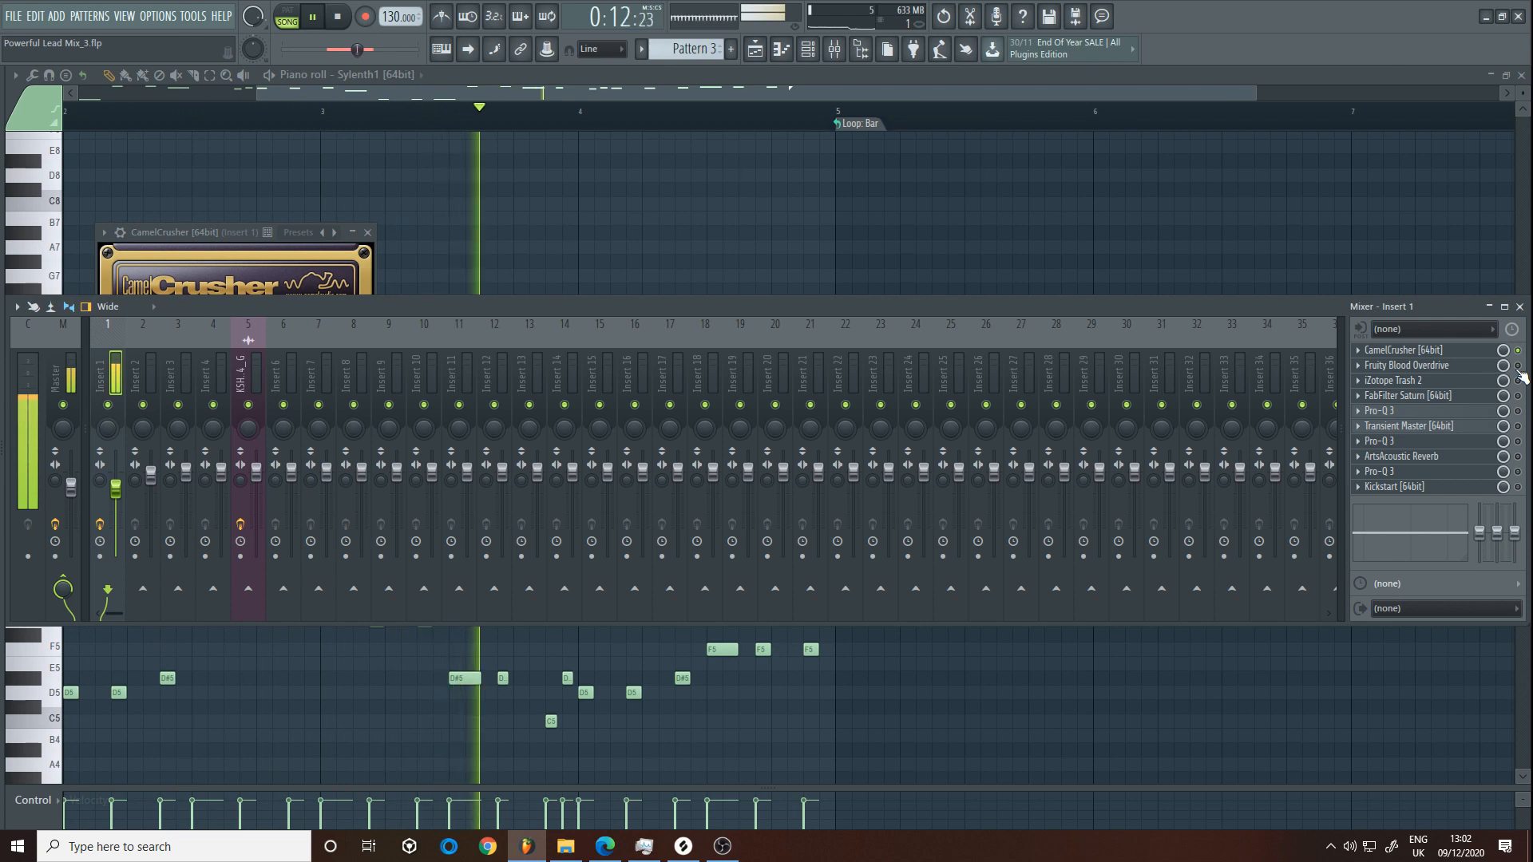
key(space)
click(1479, 364)
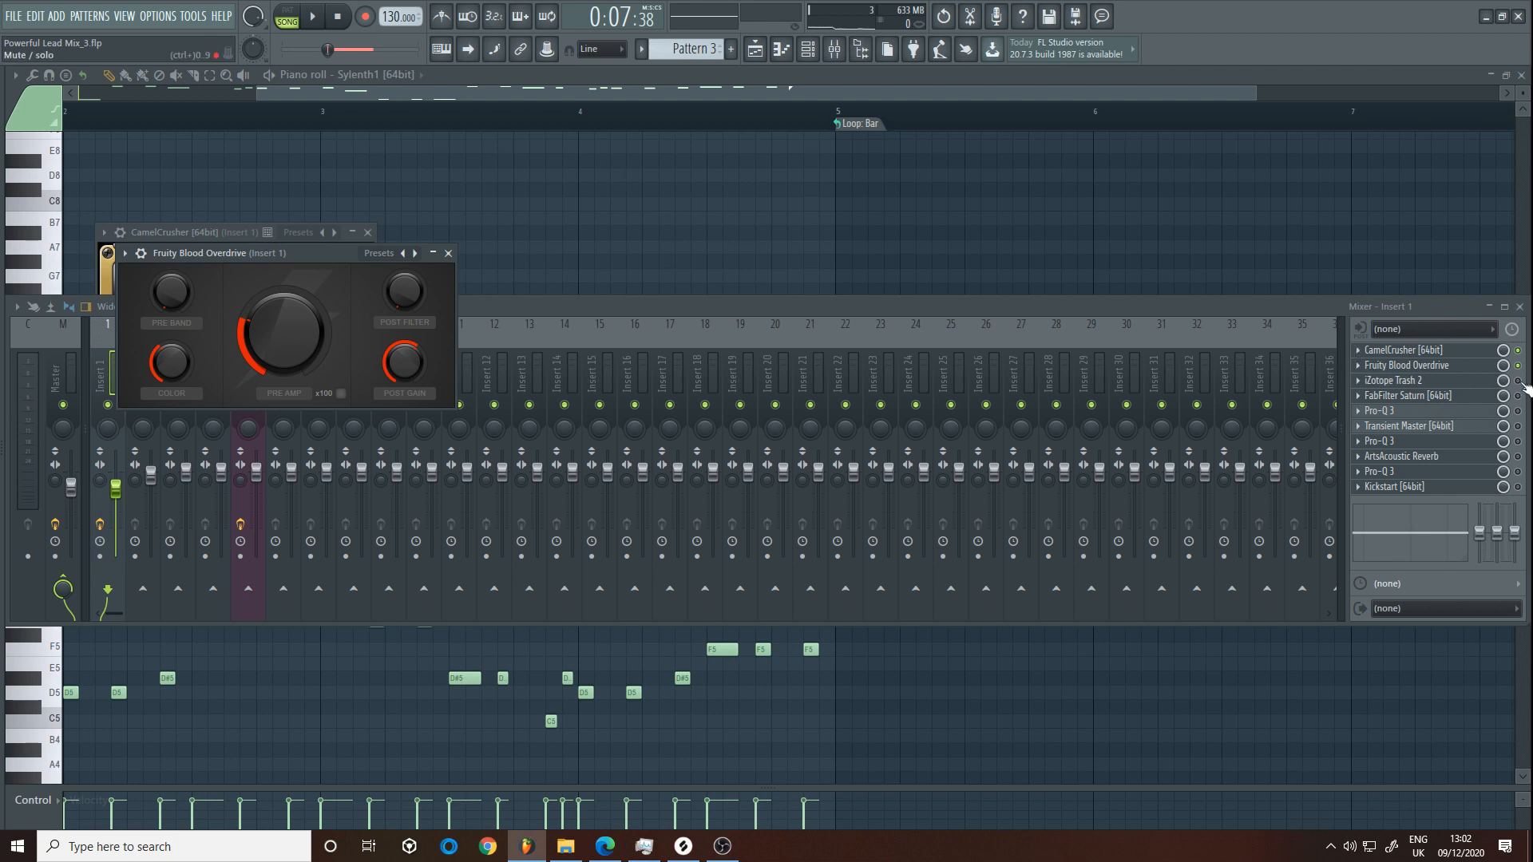
Enable iZotope Trash 2 on Insert 1 while the lead plays, and open its settings after stopping
key(space)
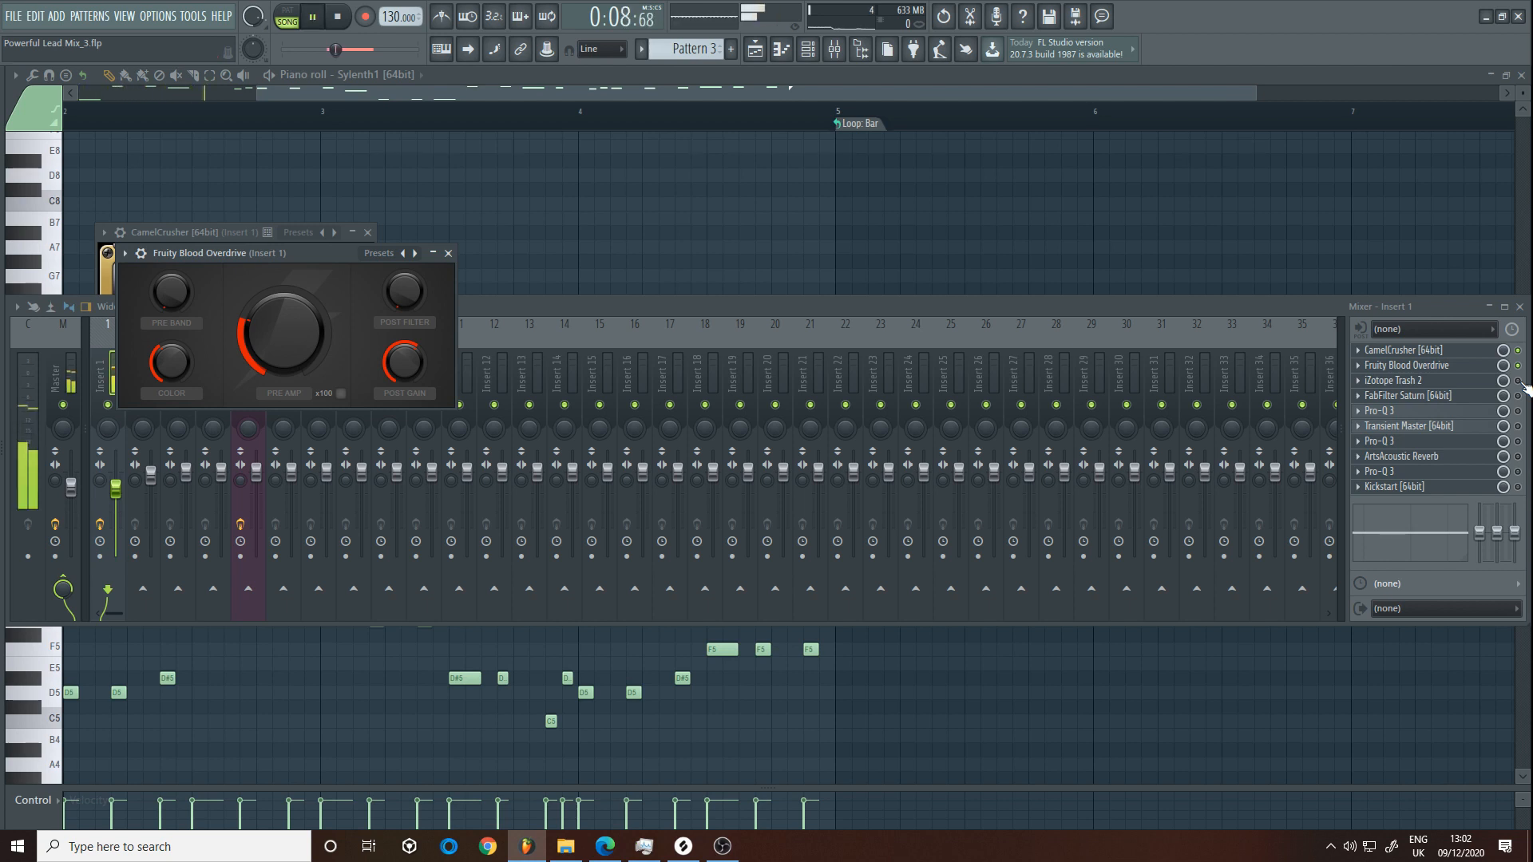
click(1523, 385)
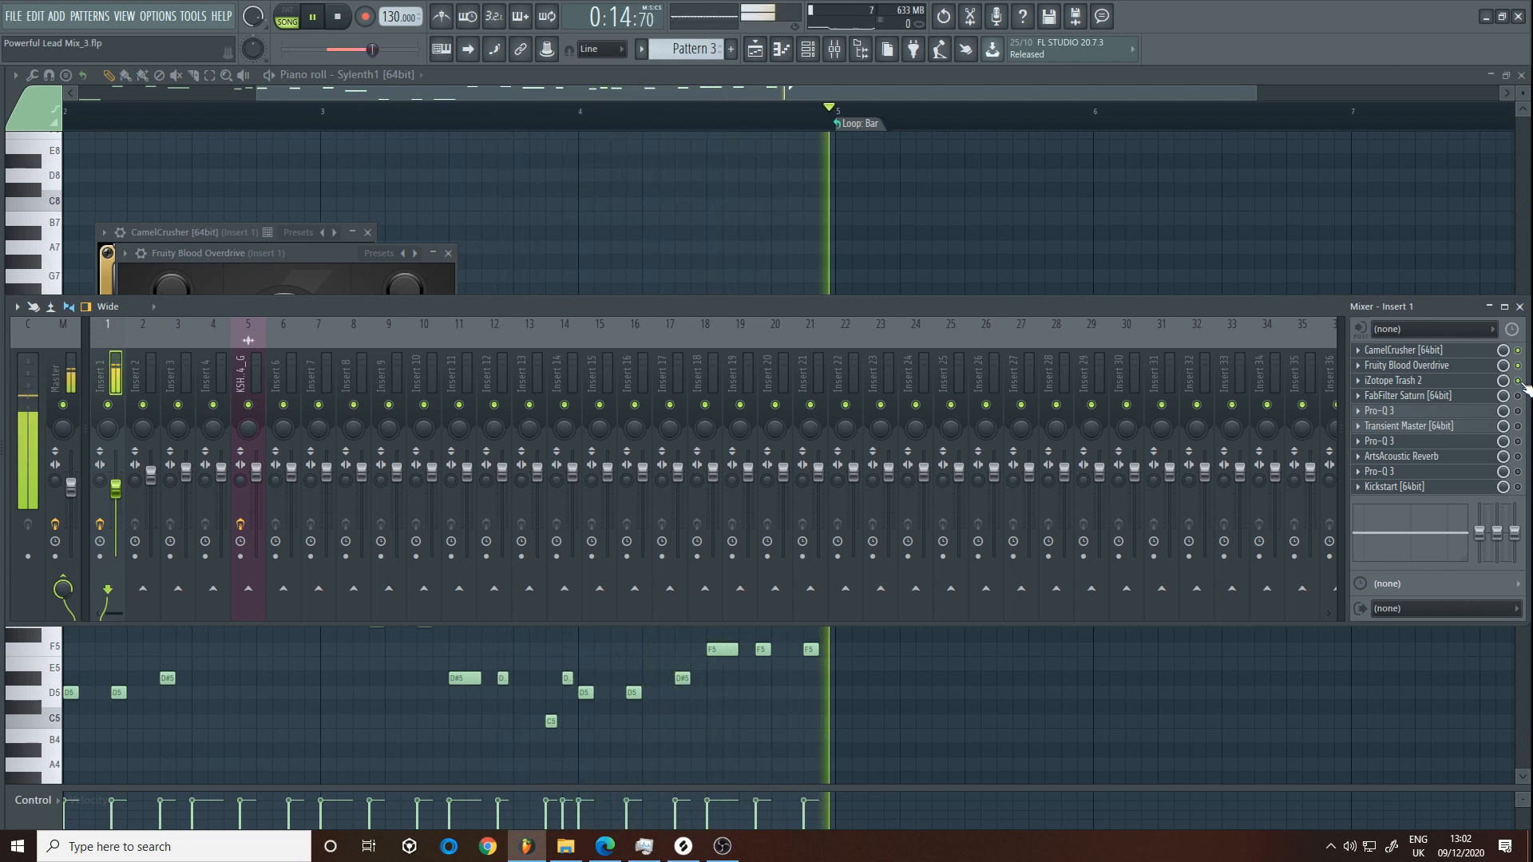
key(space)
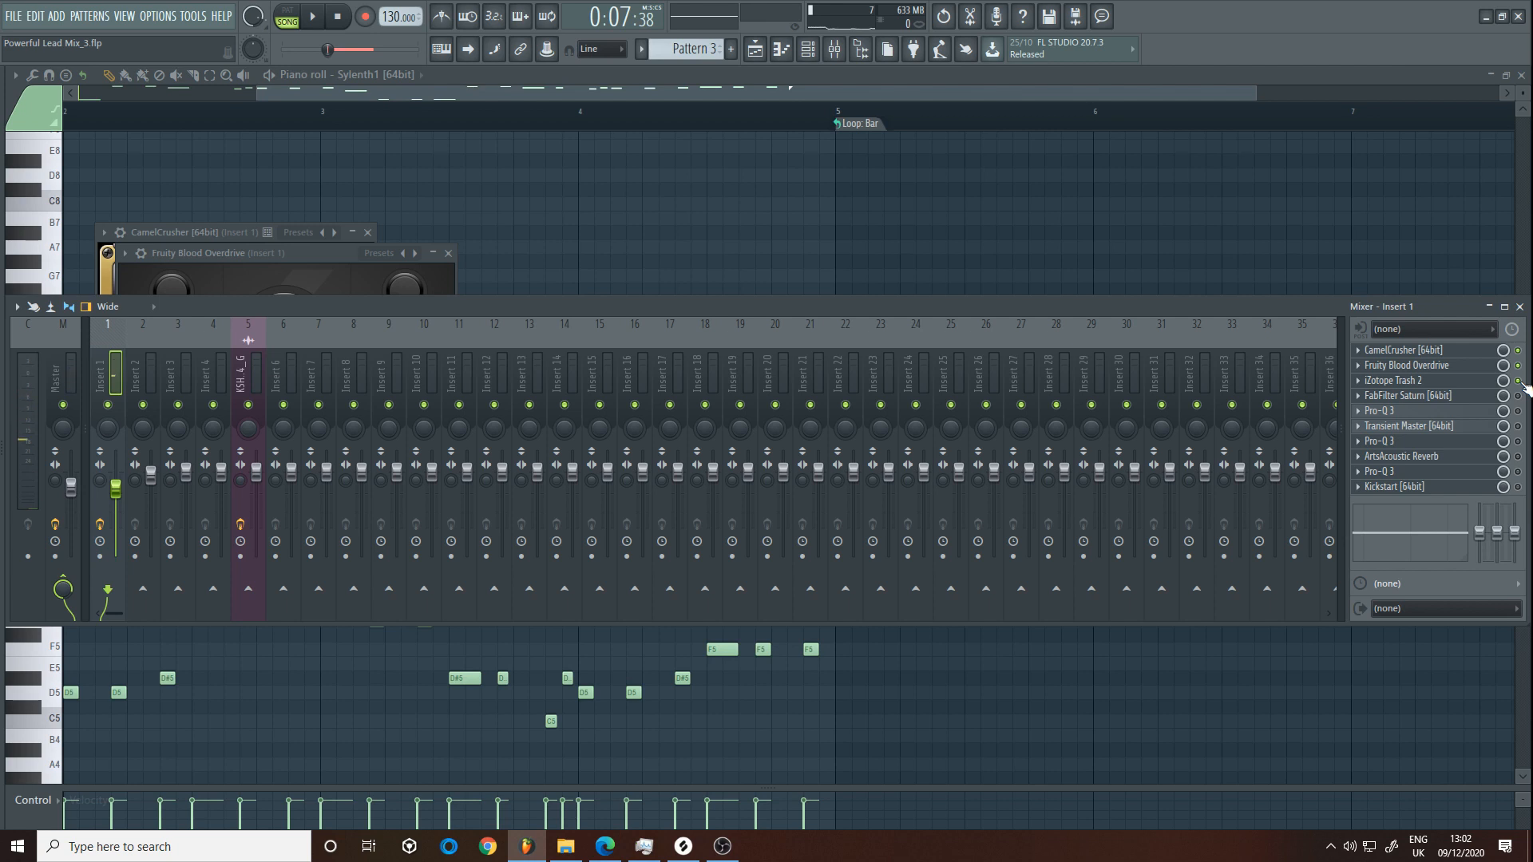
click(1465, 383)
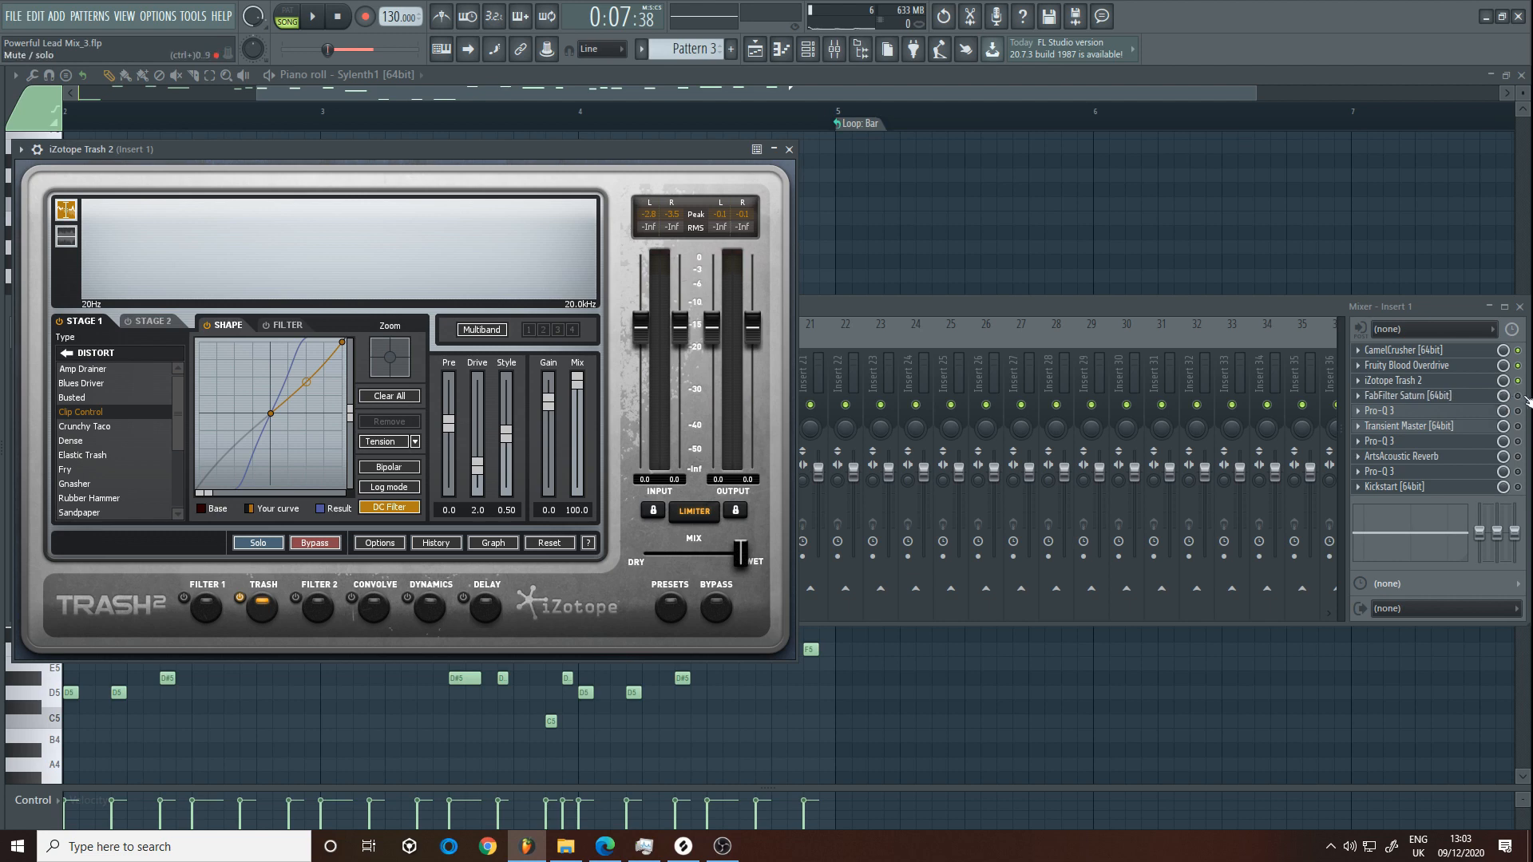
Enable FabFilter Saturn on Insert 1 during playback, and open it after stopping to inspect its three bands
key(space)
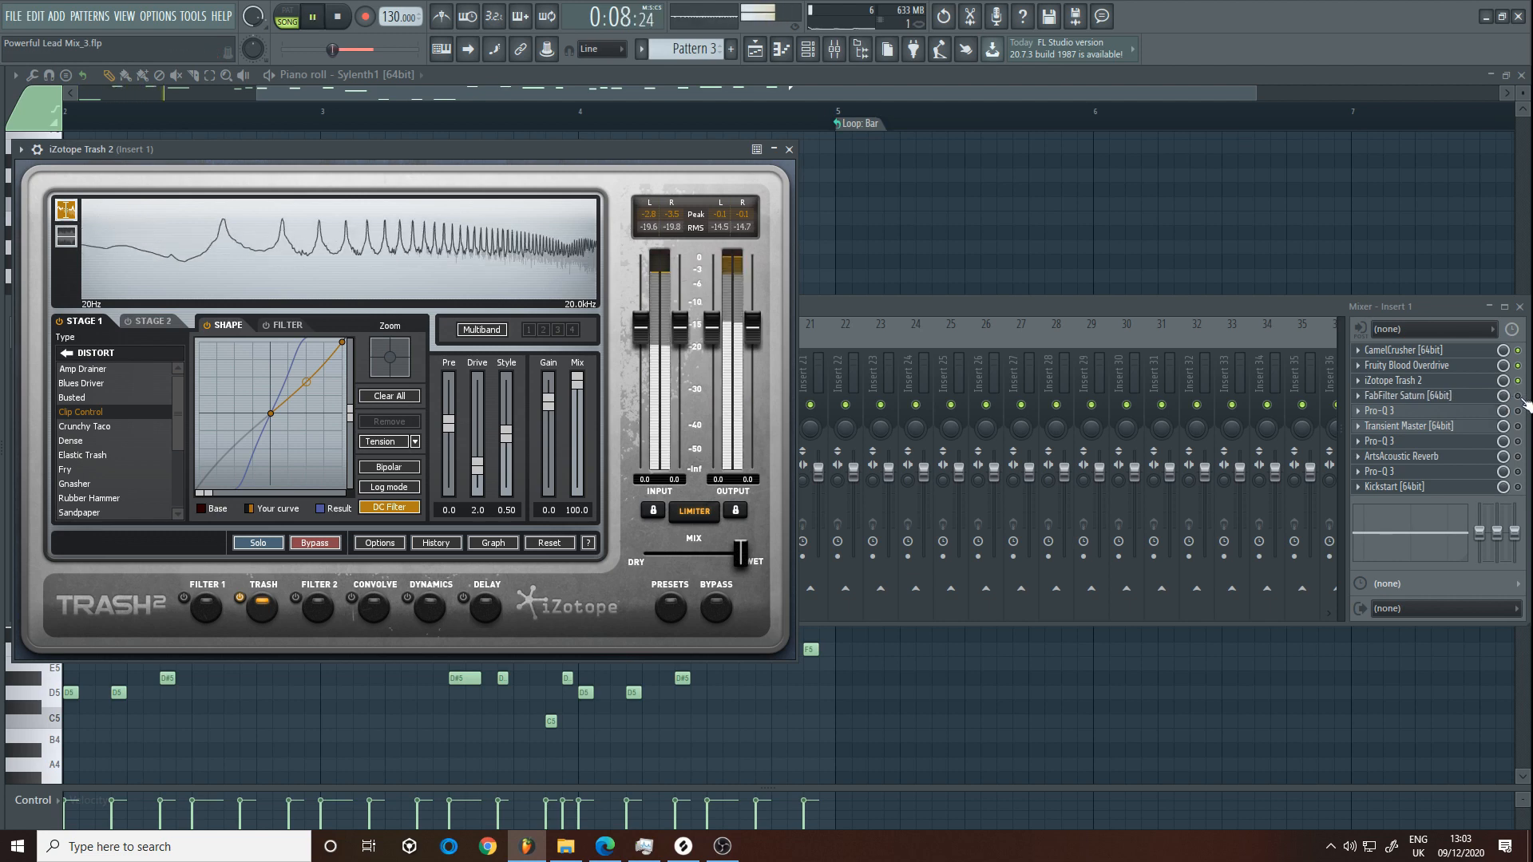
click(1524, 403)
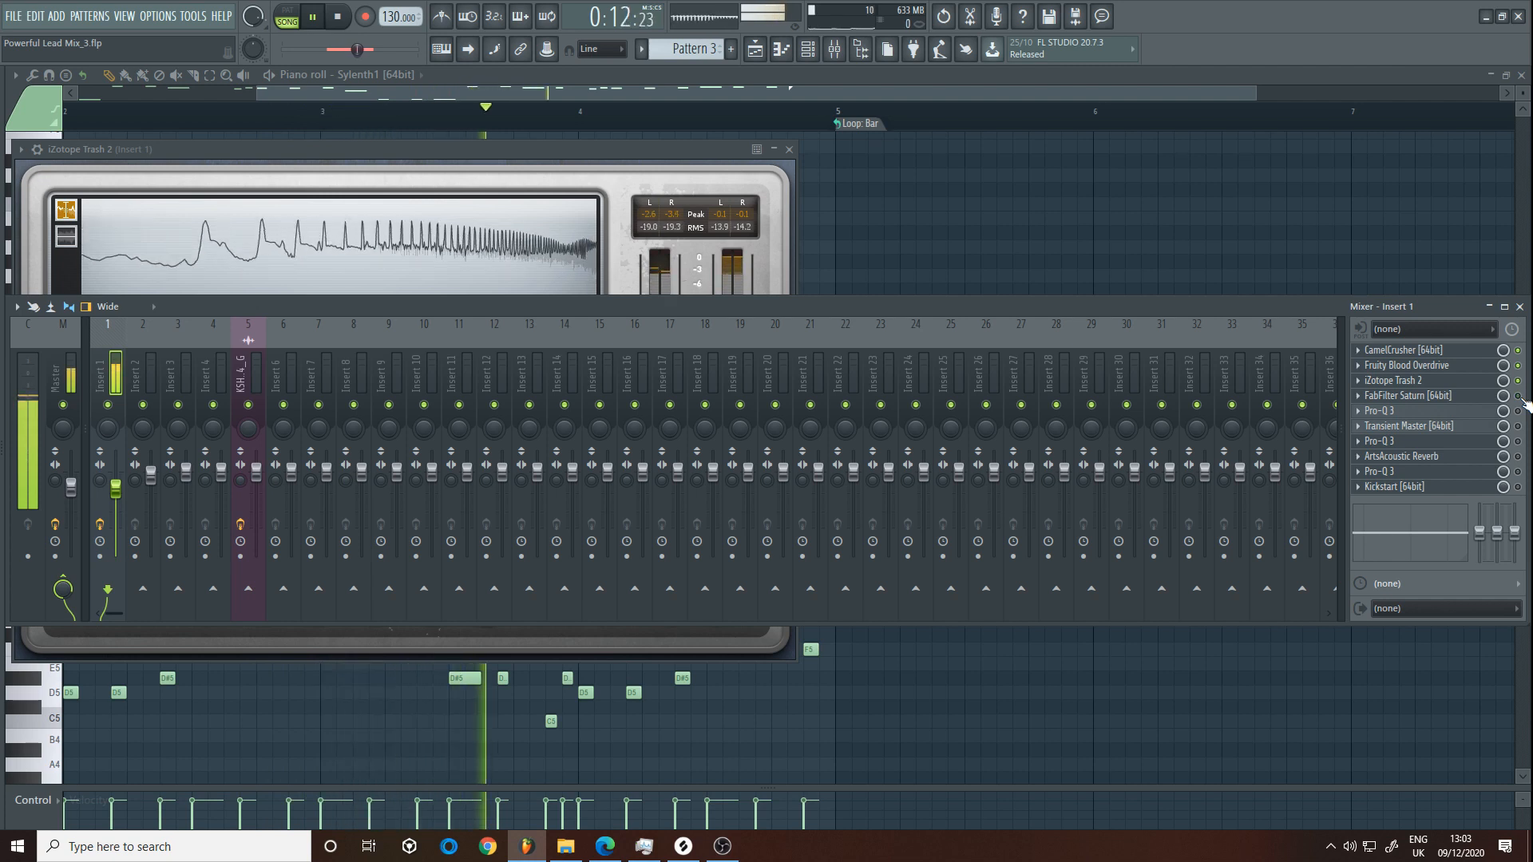
key(space)
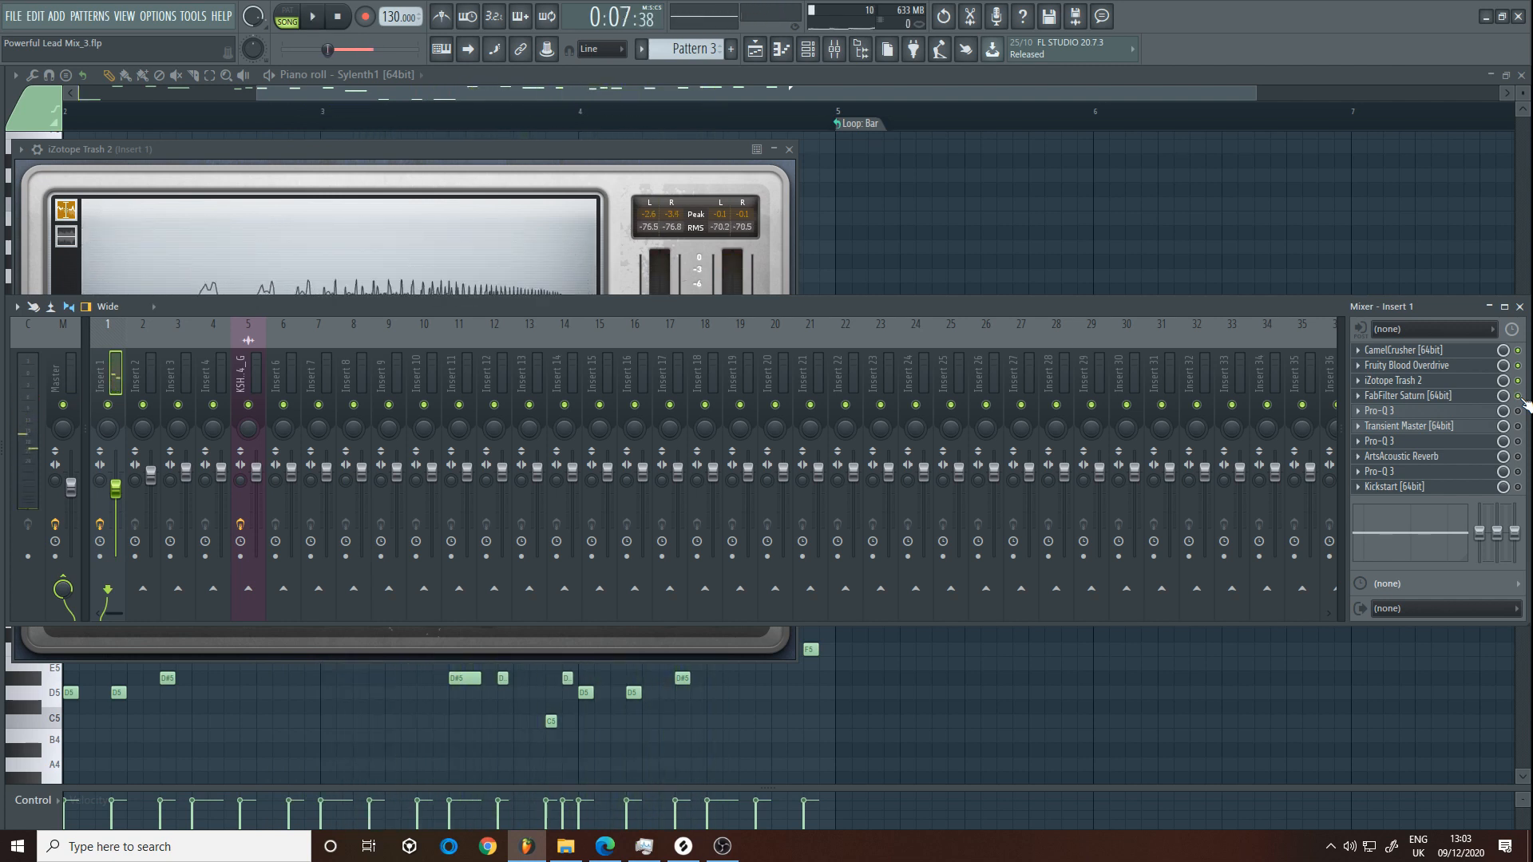
click(1438, 399)
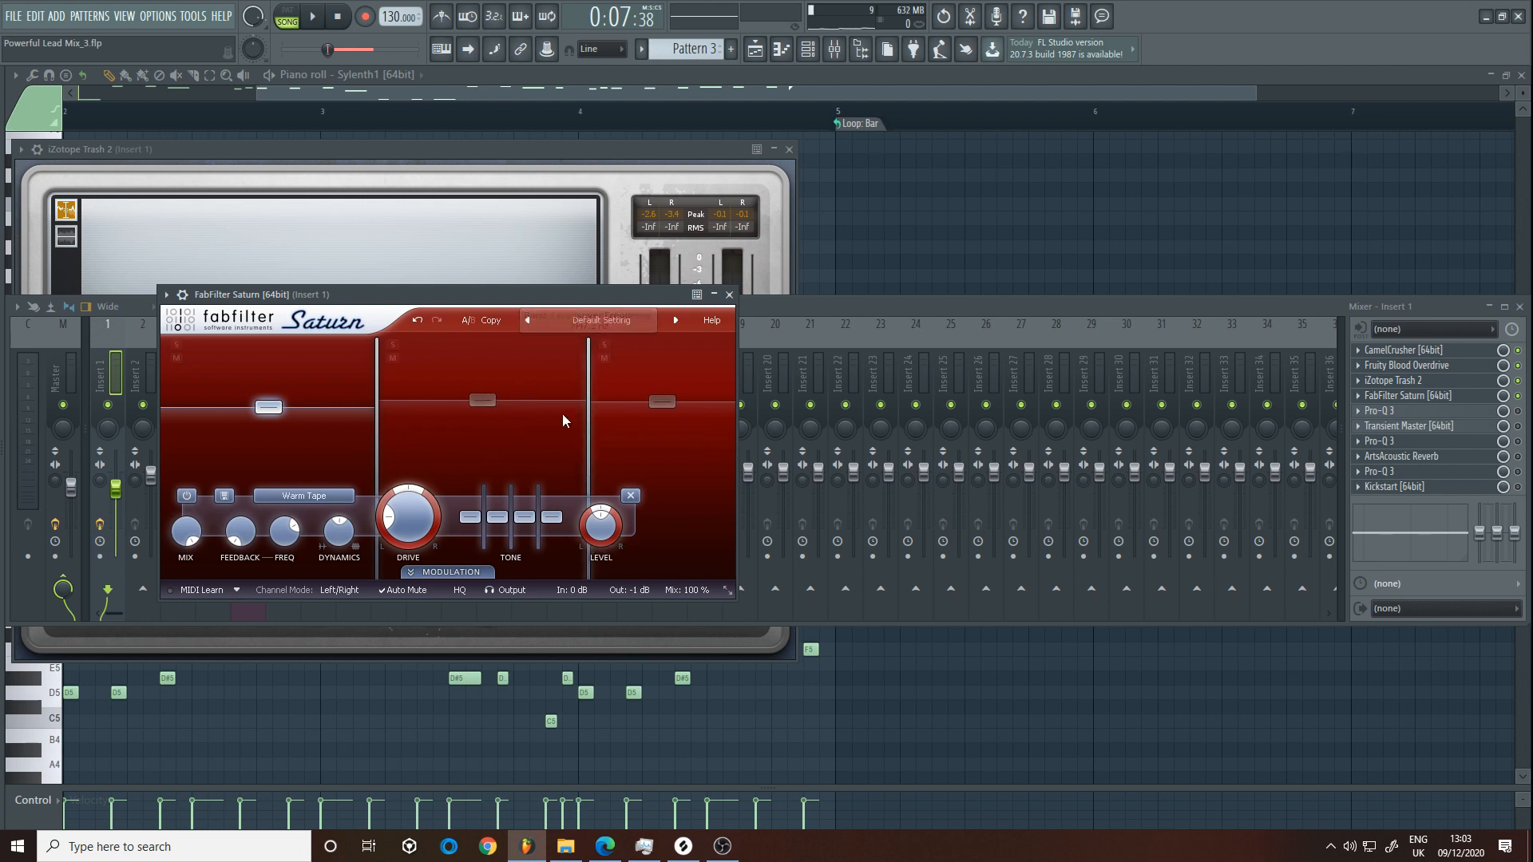
mouse_move(489, 395)
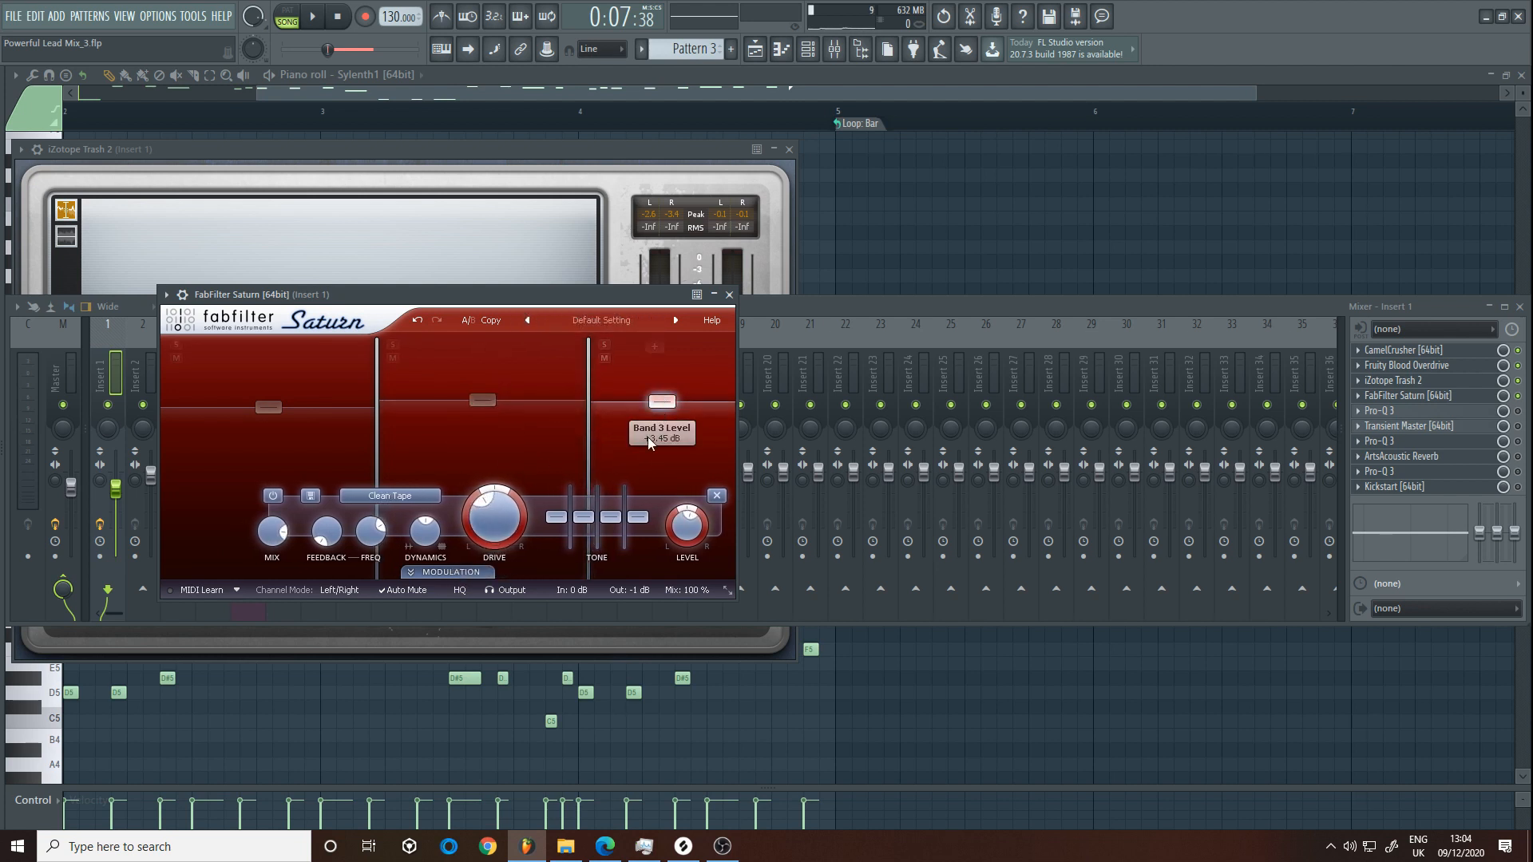
Play the lead to compare it with and without FabFilter Saturn on Insert 1, leaving the effect enabled
click(1526, 402)
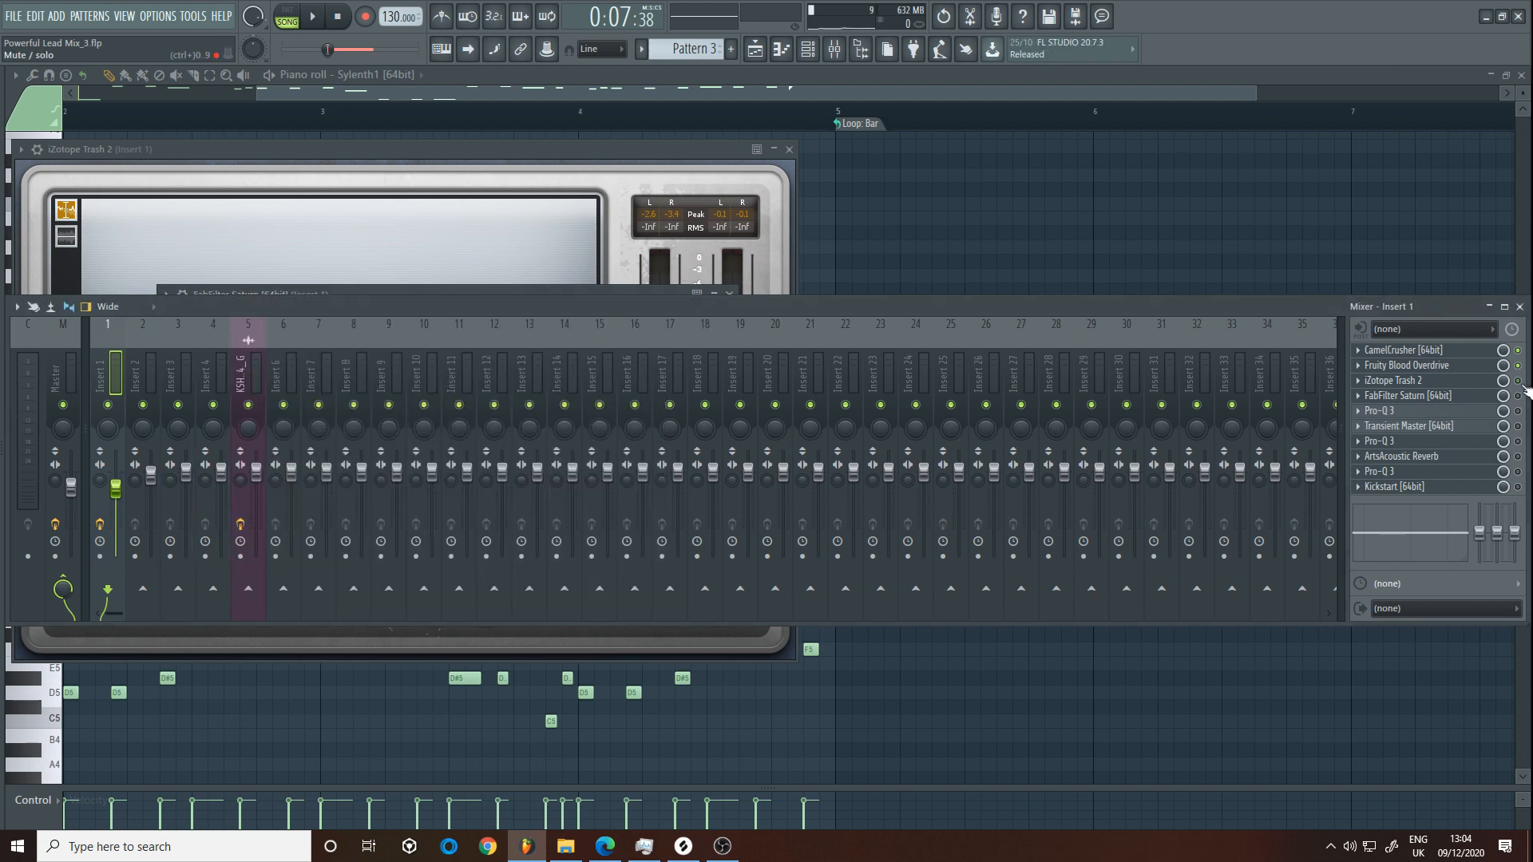
key(space)
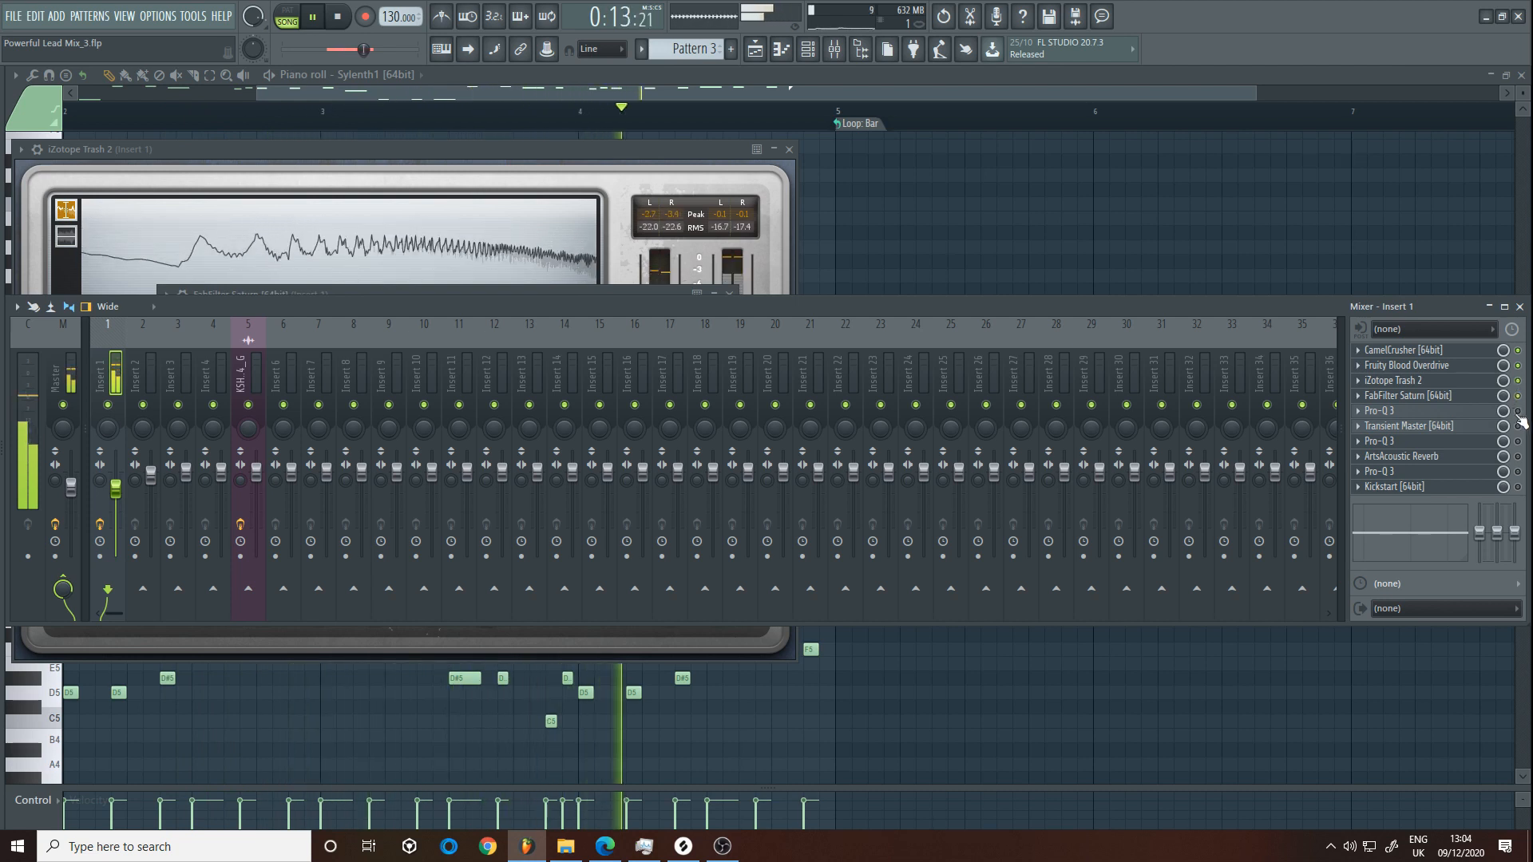
key(space)
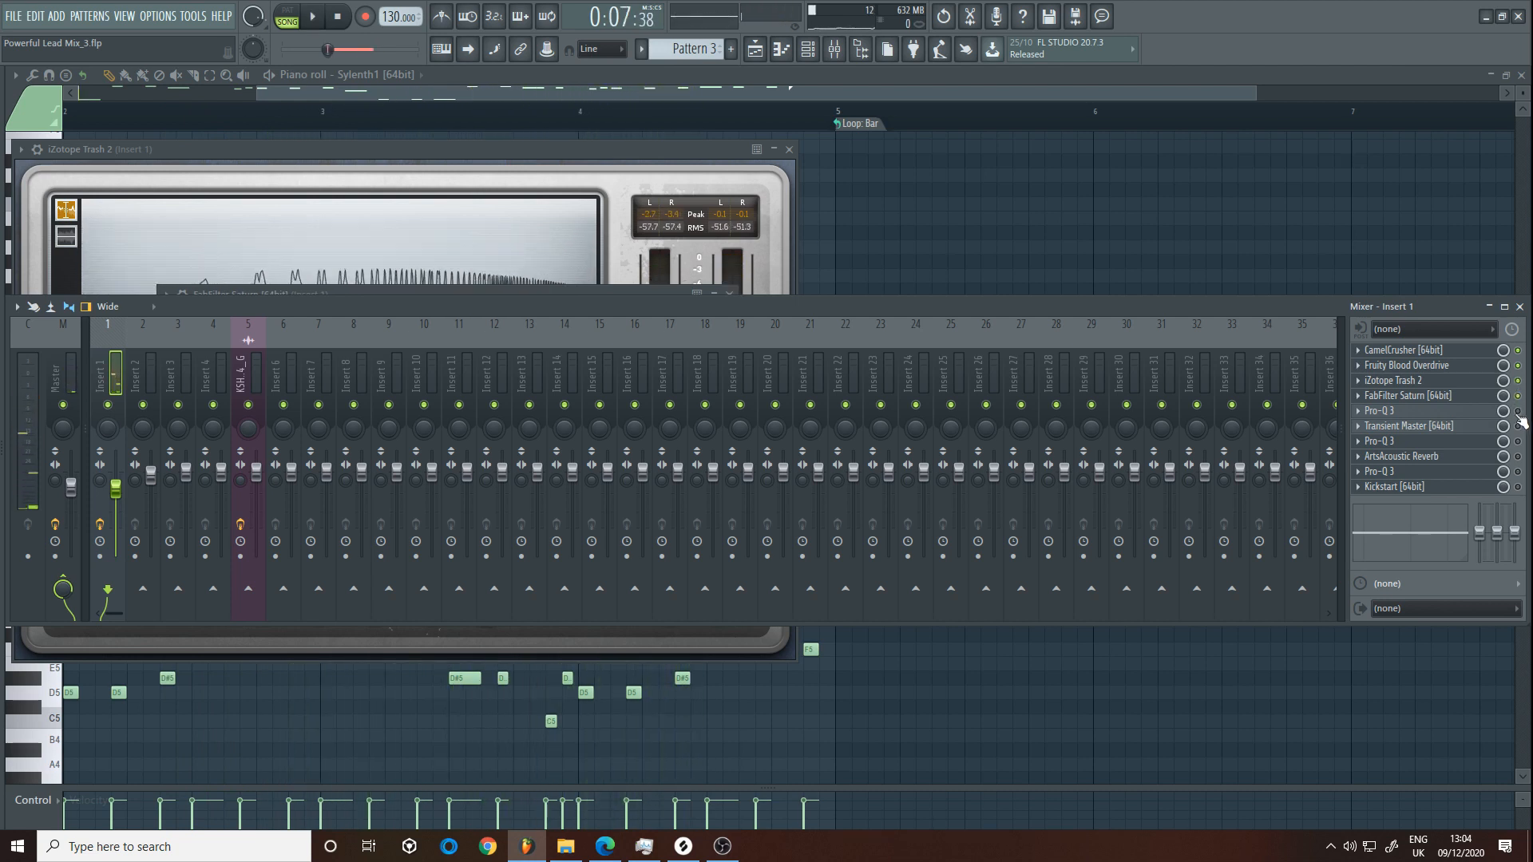
Enable the first Pro-Q 3 on Insert 1, directly after FabFilter Saturn, and open its EQ curve for inspection
click(1460, 412)
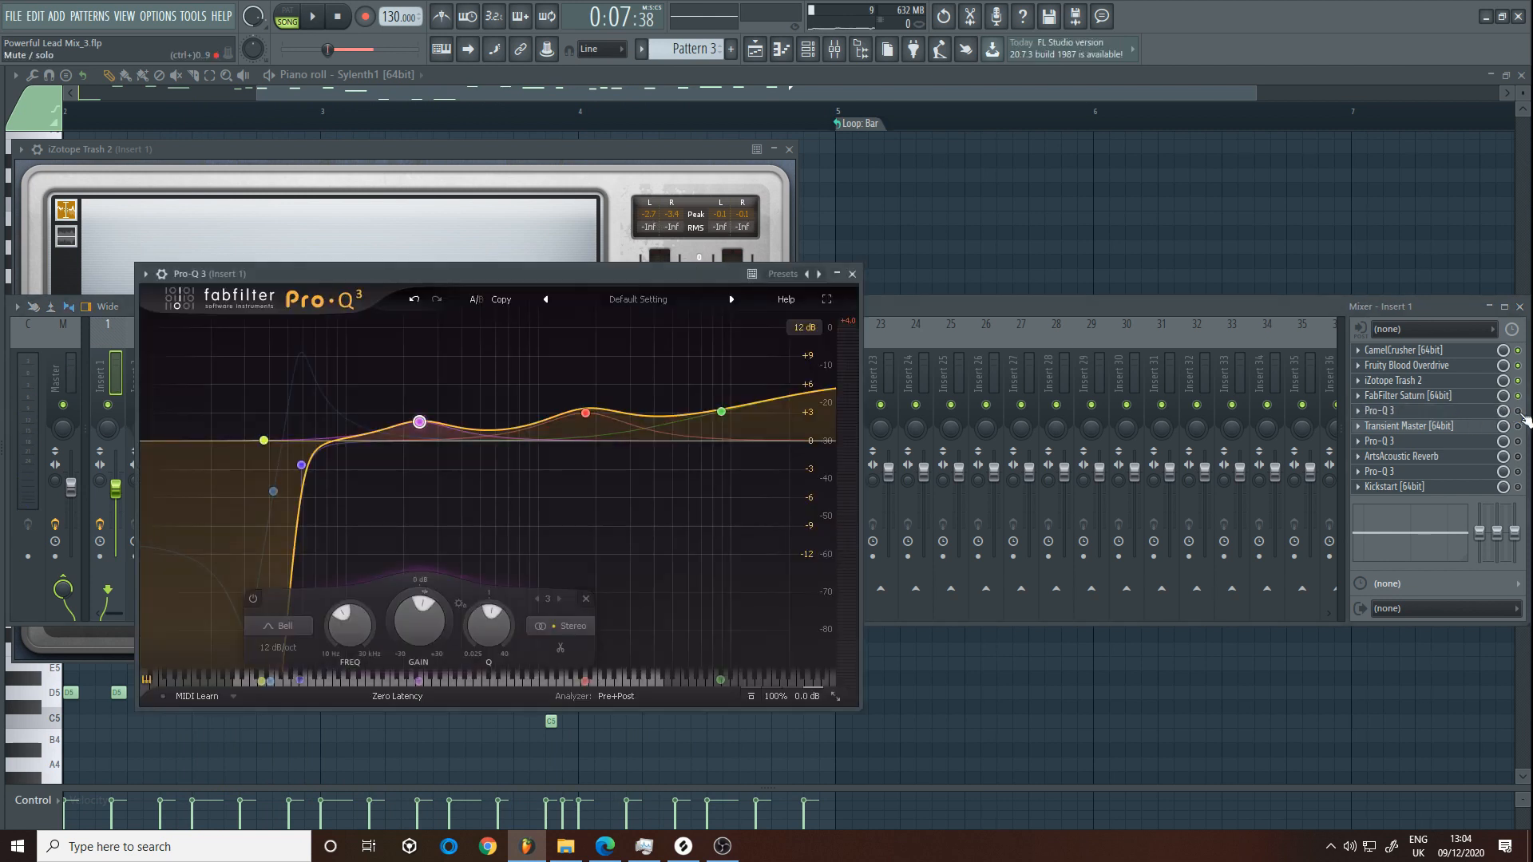
click(248, 341)
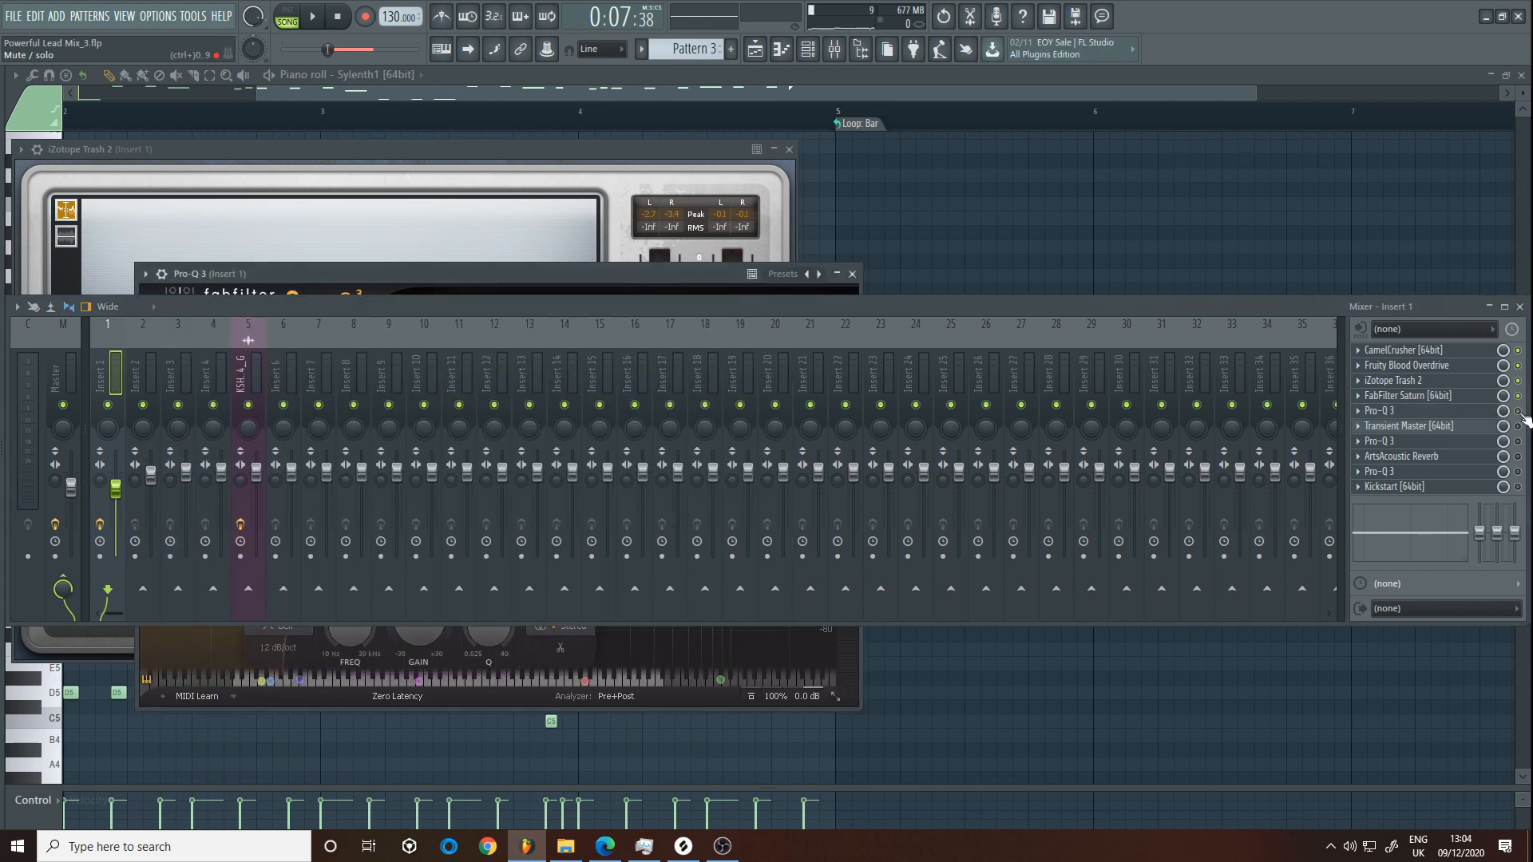
click(1397, 412)
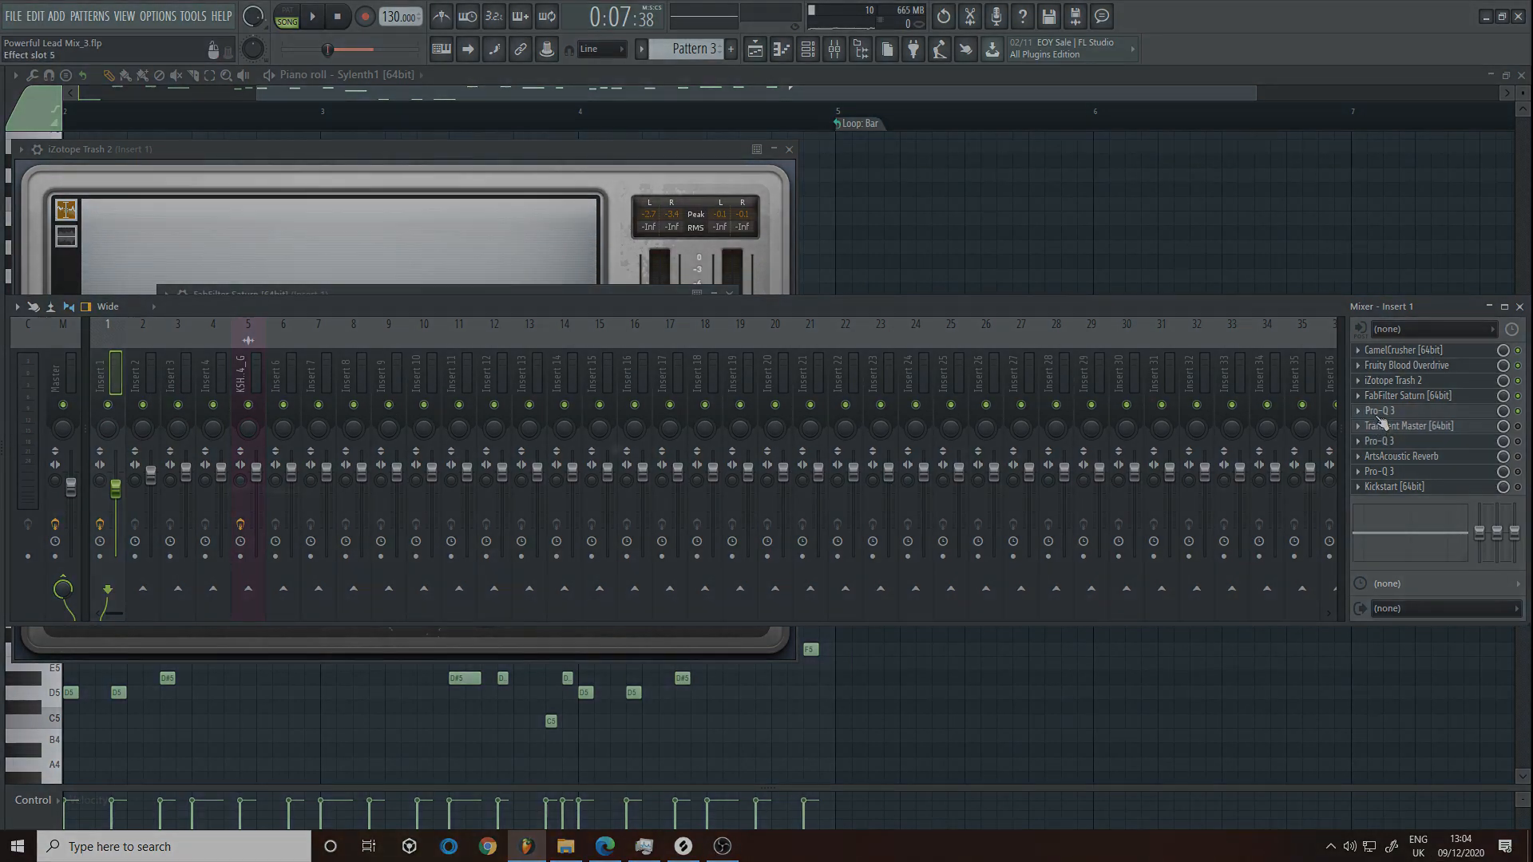
click(1419, 440)
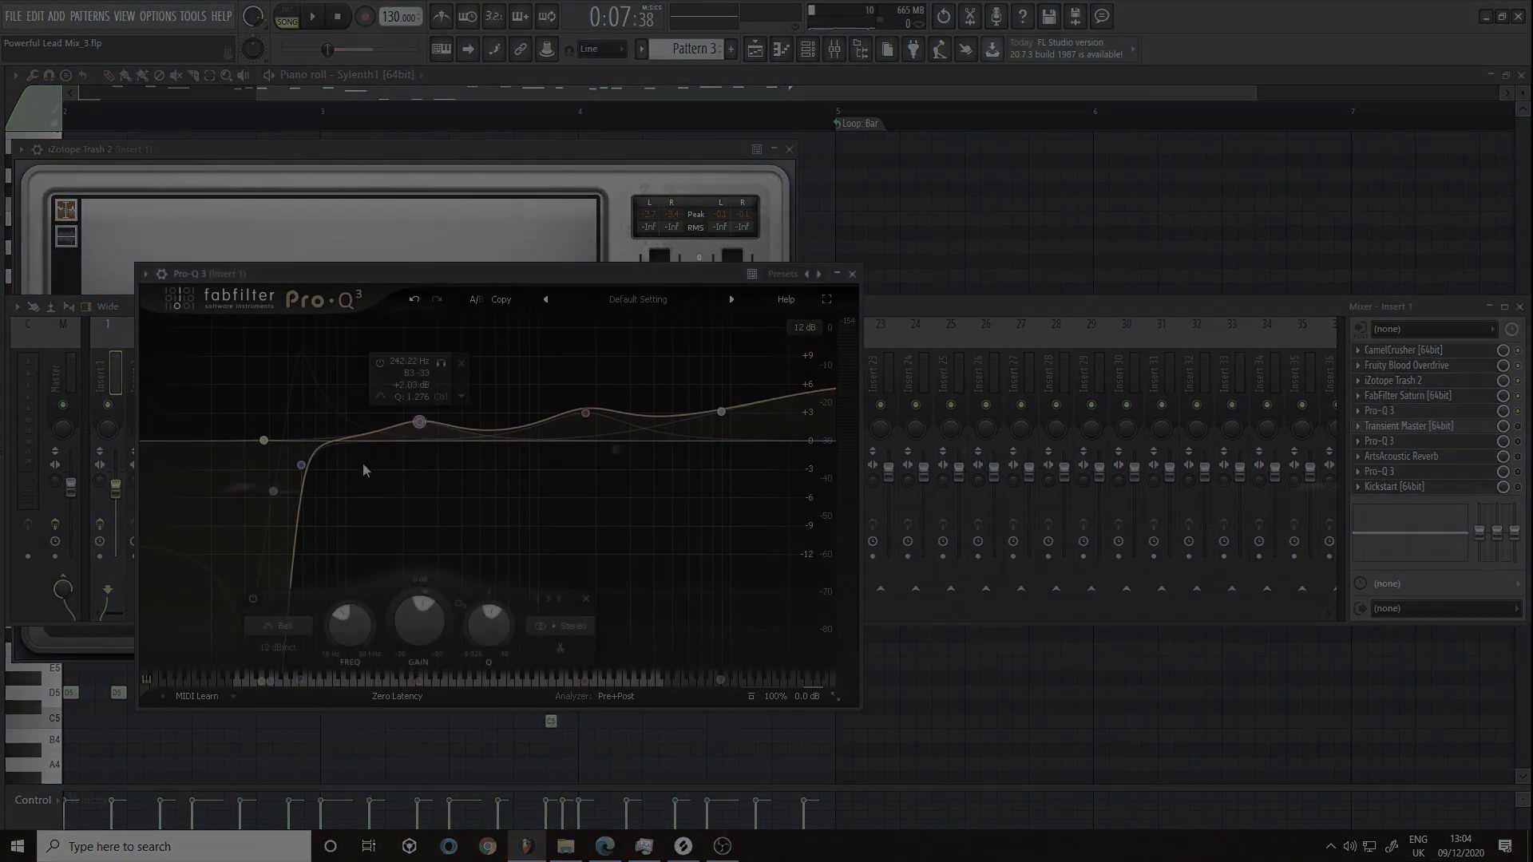